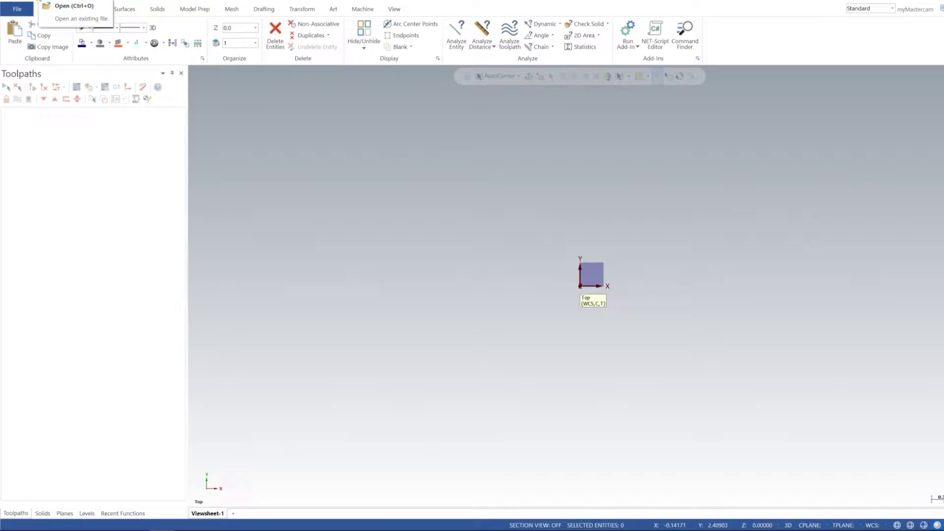
Step: Open the STEP model PART10_REV1 v1.step from the SolidModels folder
left_click(41, 2)
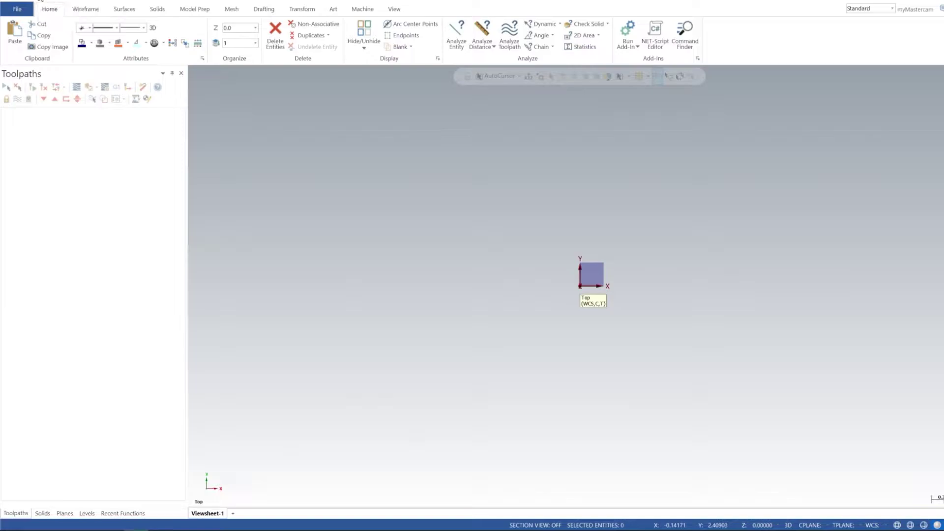
left_click_drag(424, 84, 442, 84)
left_click(320, 130)
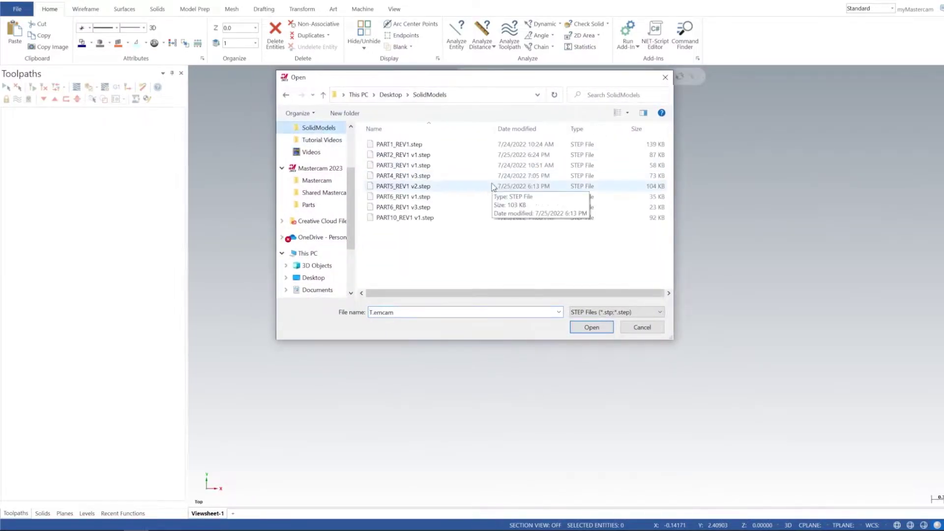
left_click(603, 314)
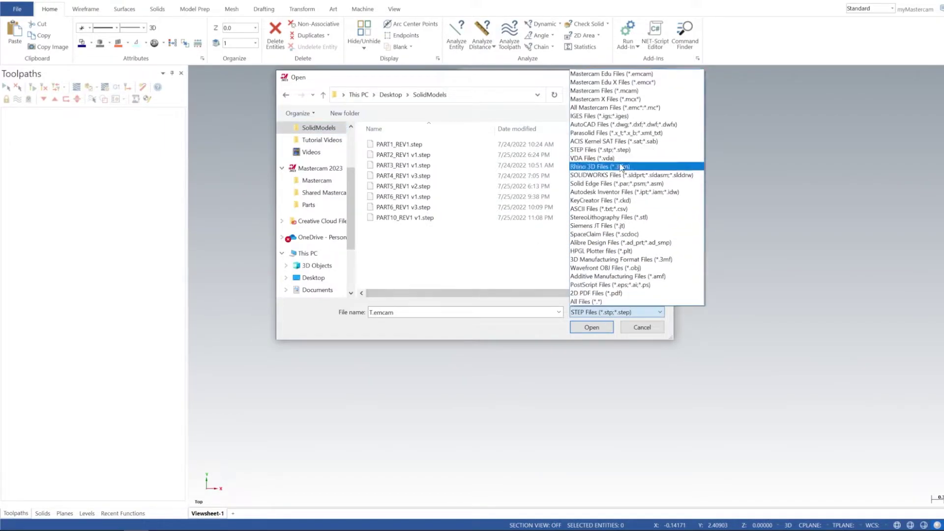
left_click(429, 234)
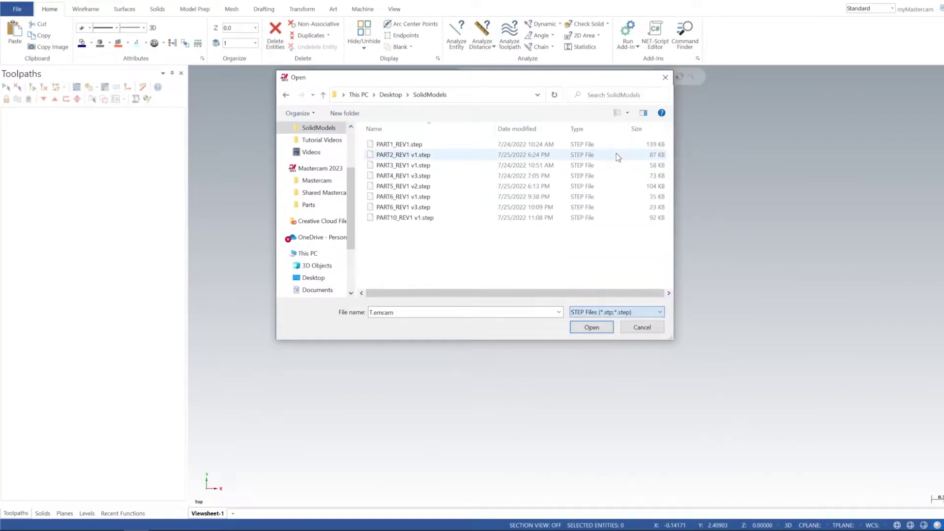
left_click(440, 221)
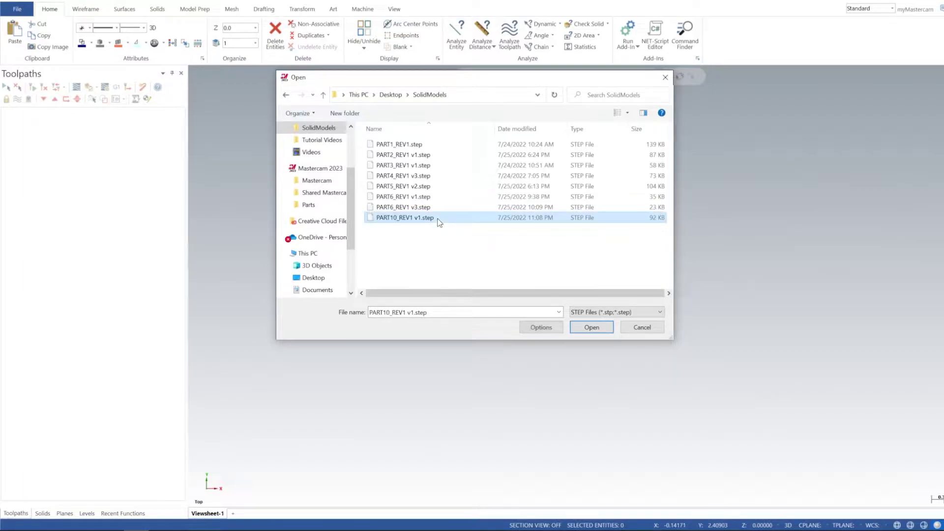
double_click(439, 221)
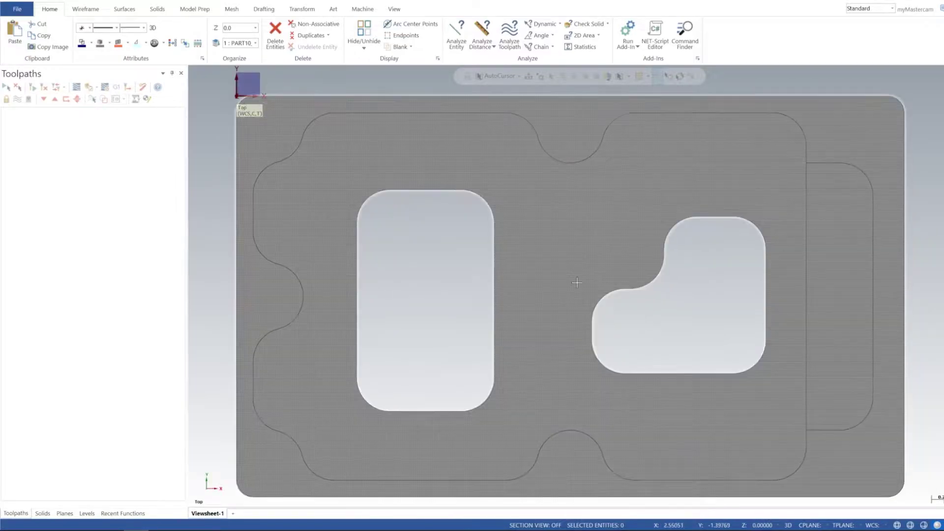
Step: Select the imported solid and start a Translate operation on it
scroll(577, 279, "down", 1)
mouse_move(568, 246)
middle_mouse_down()
mouse_move(640, 204)
mouse_move(534, 226)
mouse_move(549, 255)
mouse_move(363, 177)
mouse_move(312, 280)
middle_mouse_up()
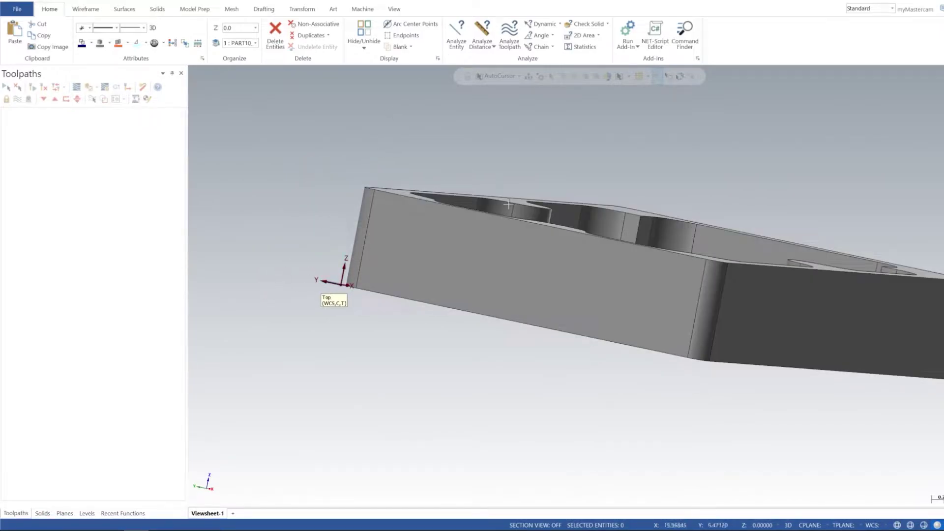
left_click(484, 258)
left_click(302, 9)
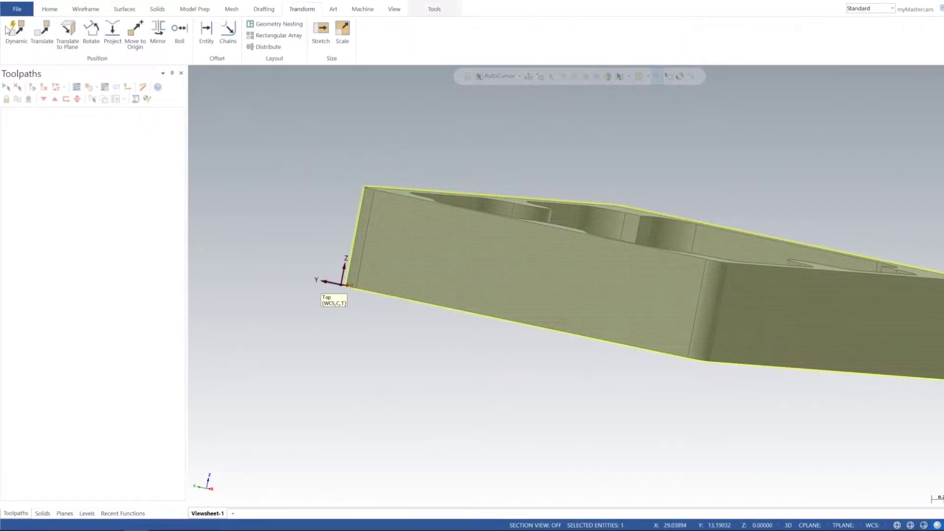
left_click(41, 35)
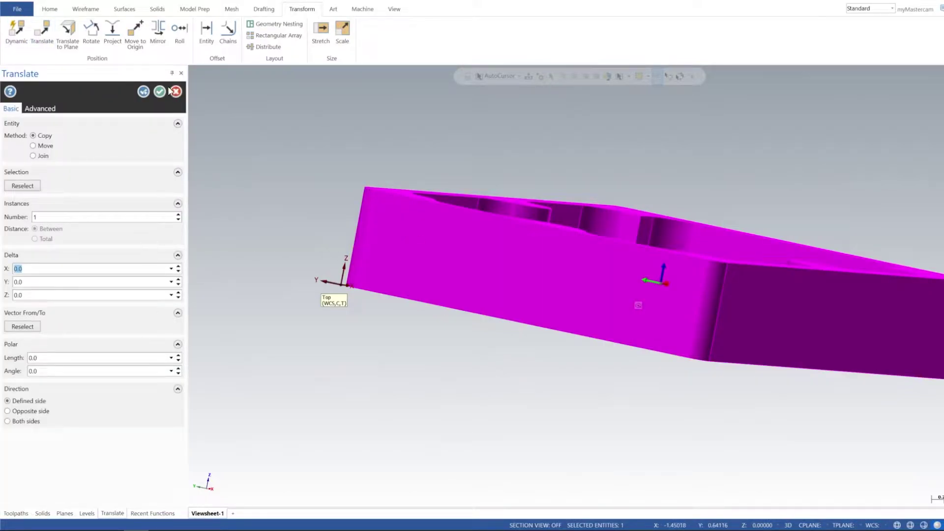
Step: Measure the distance from the end of the part's top edge to the origin
left_click(50, 9)
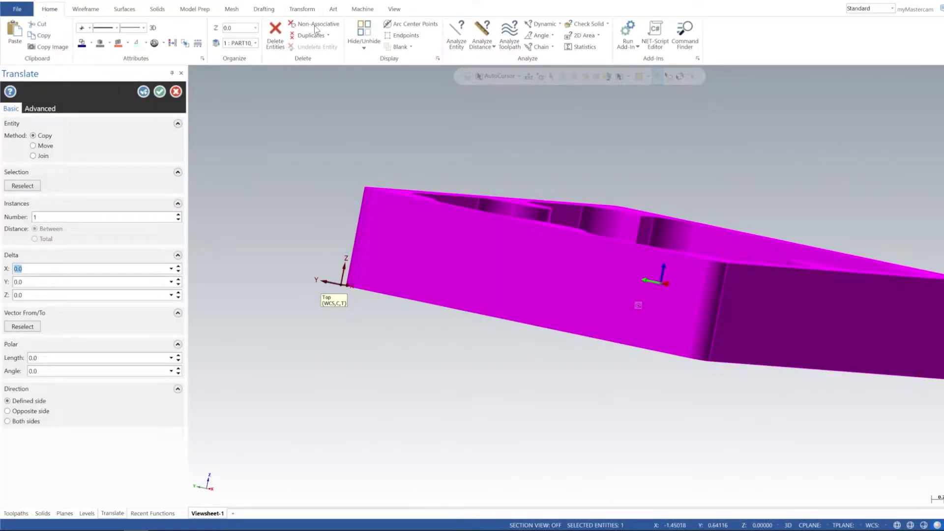
left_click(481, 30)
left_click(375, 190)
left_click(346, 280)
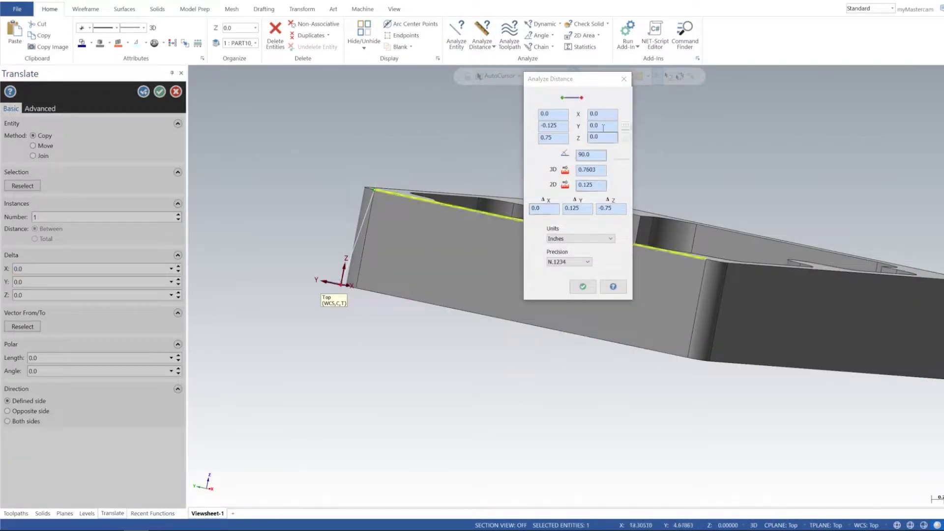
left_click(609, 208)
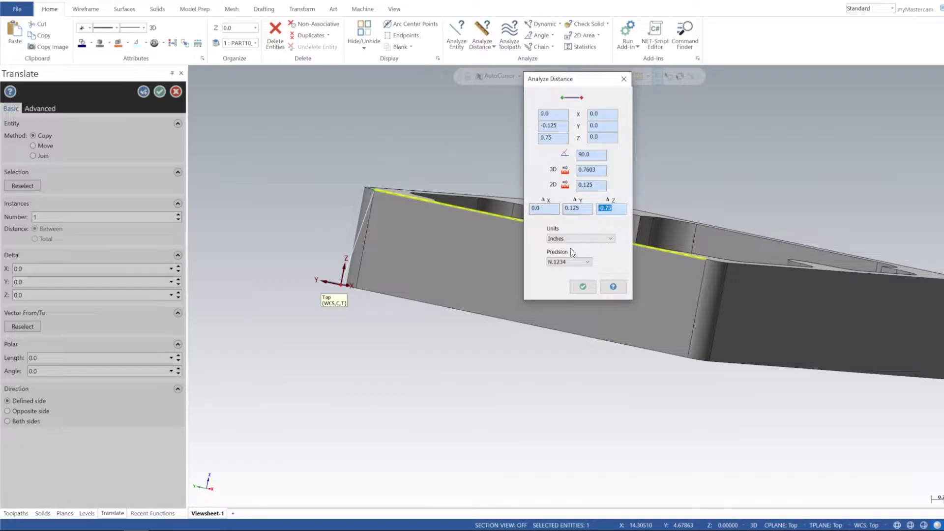
left_click(583, 287)
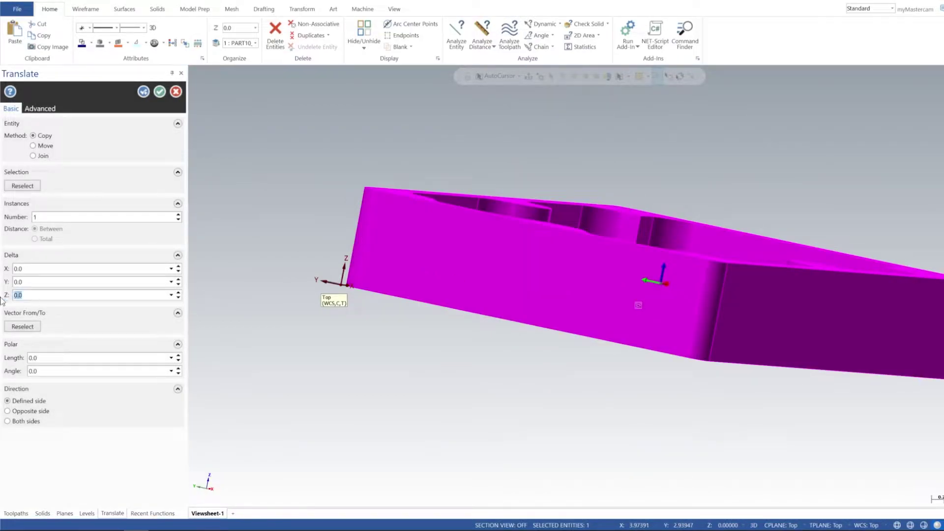
Step: Translate one copy of the solid by -0.75 in Z and finish the operation
left_click(144, 92)
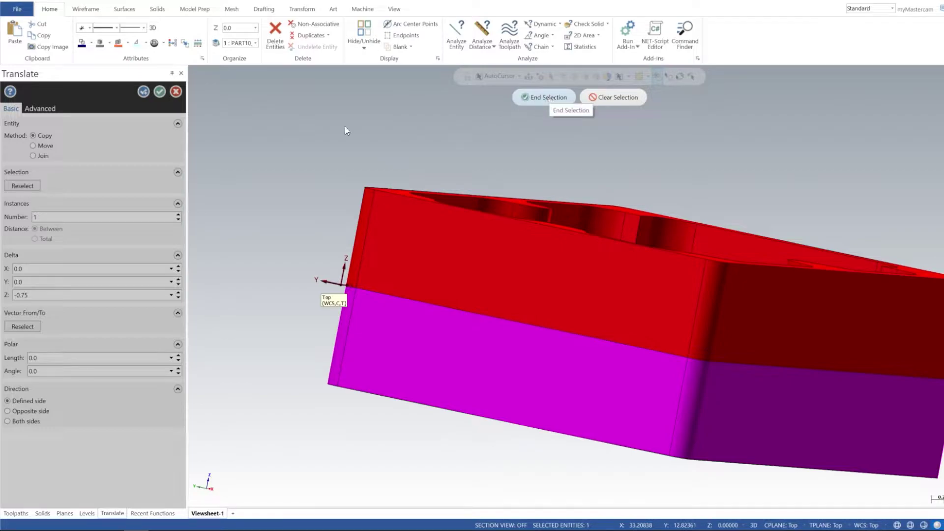
left_click(544, 98)
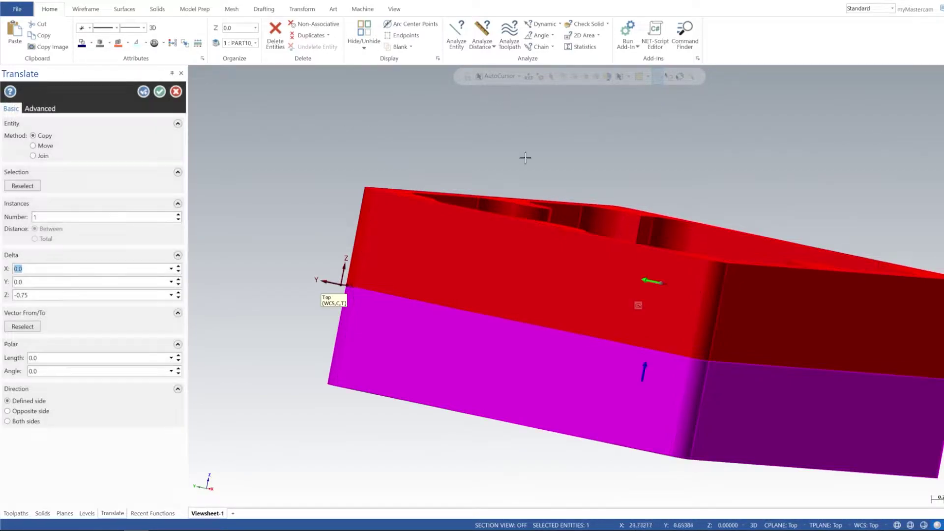
left_click(160, 91)
Step: Delete the original upper solid, keeping the translated copy below the origin
left_click(602, 283)
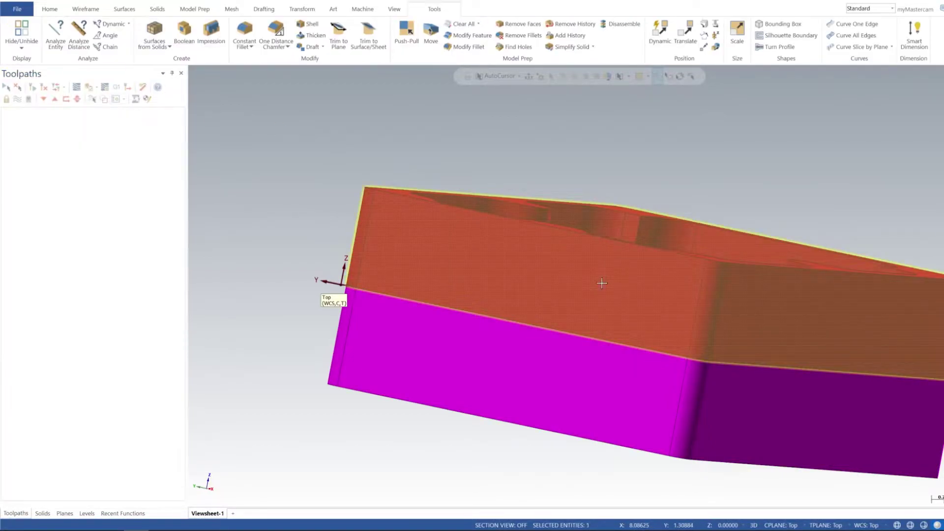
middle_click_drag(583, 272, 477, 255)
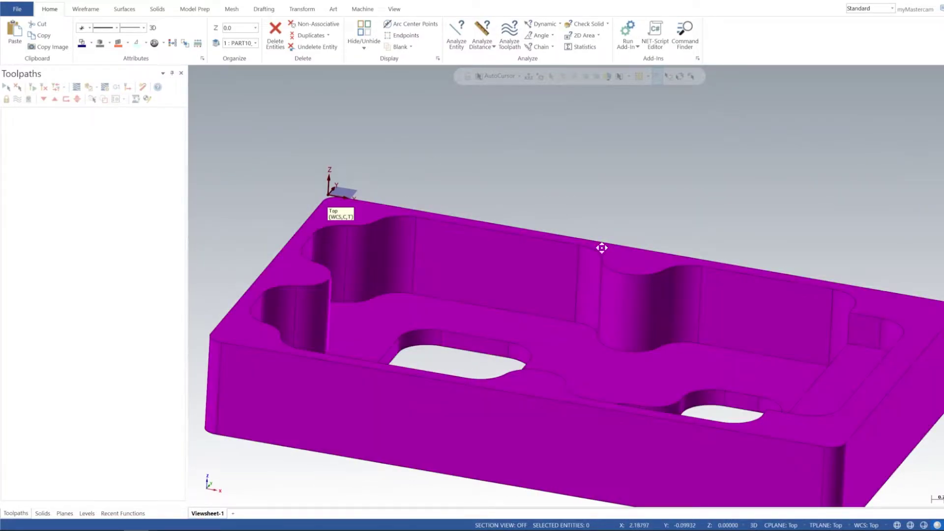
middle_click_drag(600, 246, 363, 15)
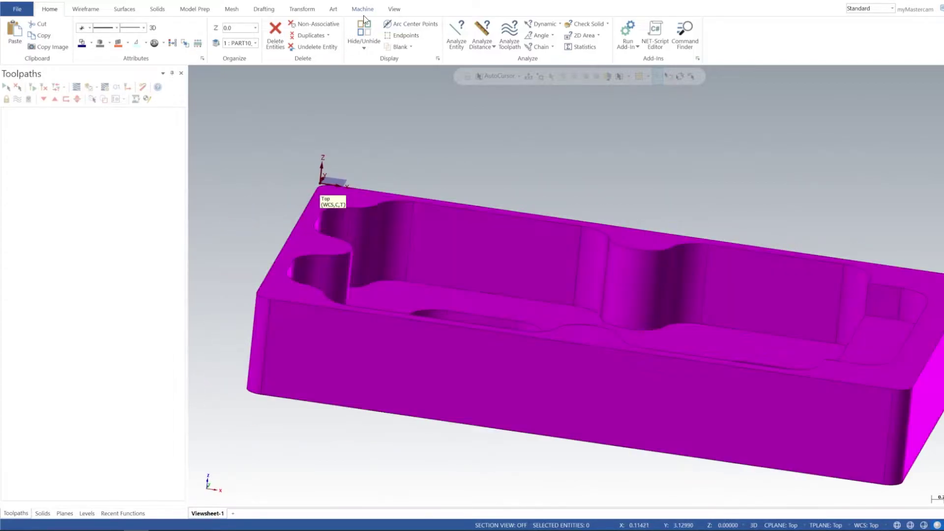
Step: Hide the gnomon display at the part origin
left_click(394, 10)
left_click(610, 32)
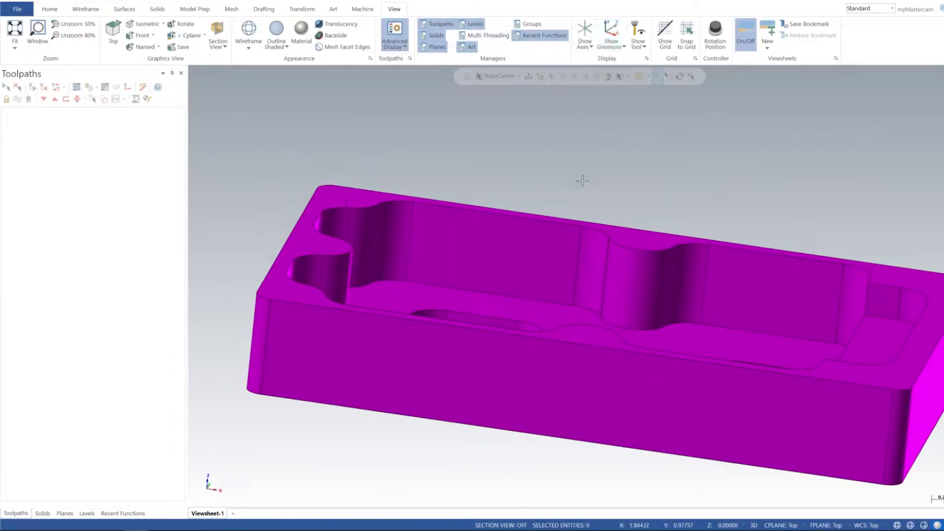
scroll(582, 153, "down", 3)
middle_click_drag(540, 145, 468, 77)
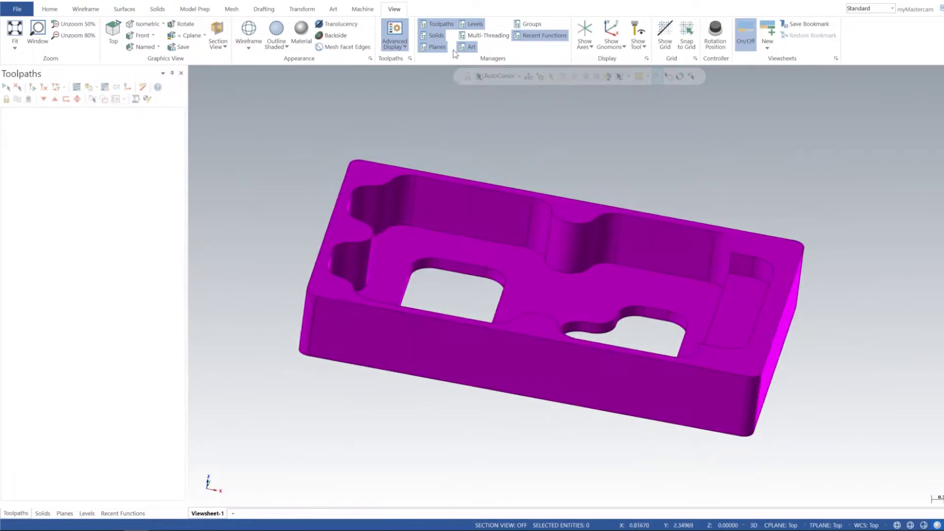
Step: Add a machine group using the default mill definition
left_click(362, 8)
left_click(10, 45)
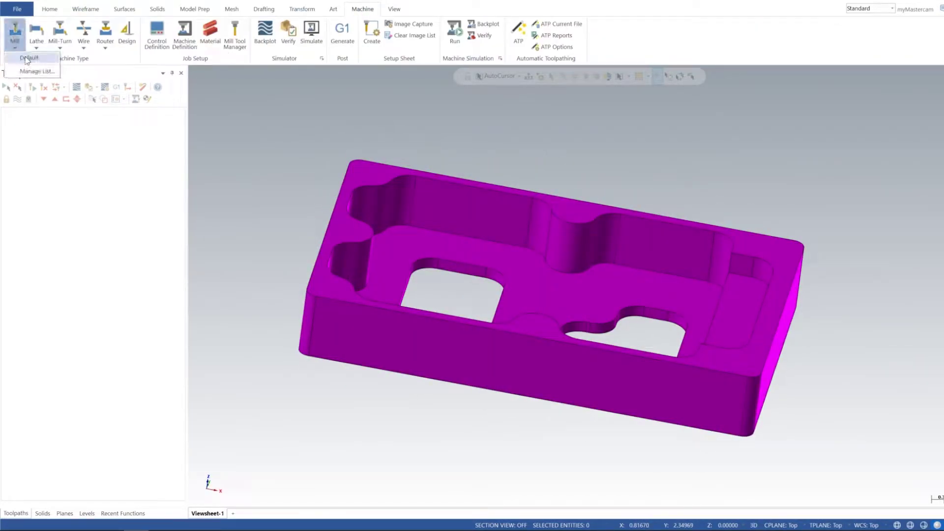
left_click(28, 61)
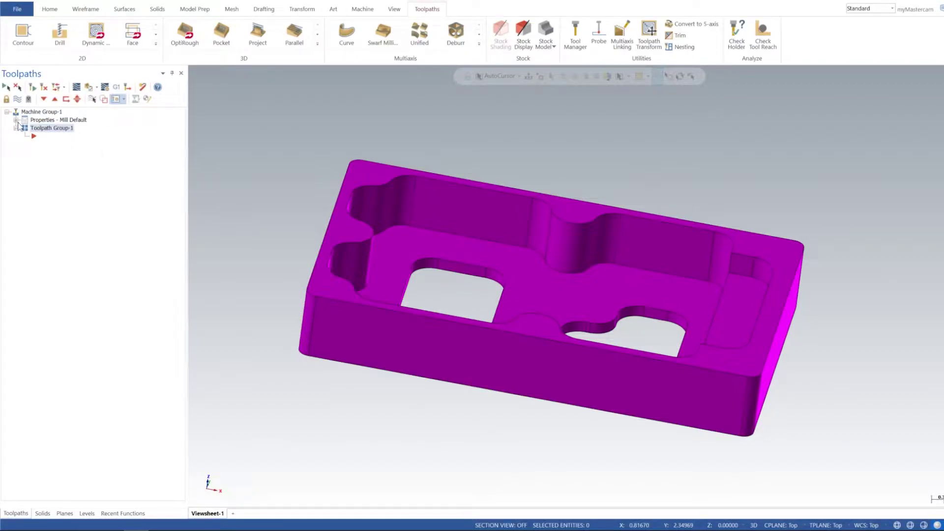
Step: Define rectangular stock for the machine group from a bounding box around the manually selected solid
left_click(16, 120)
left_click(51, 144)
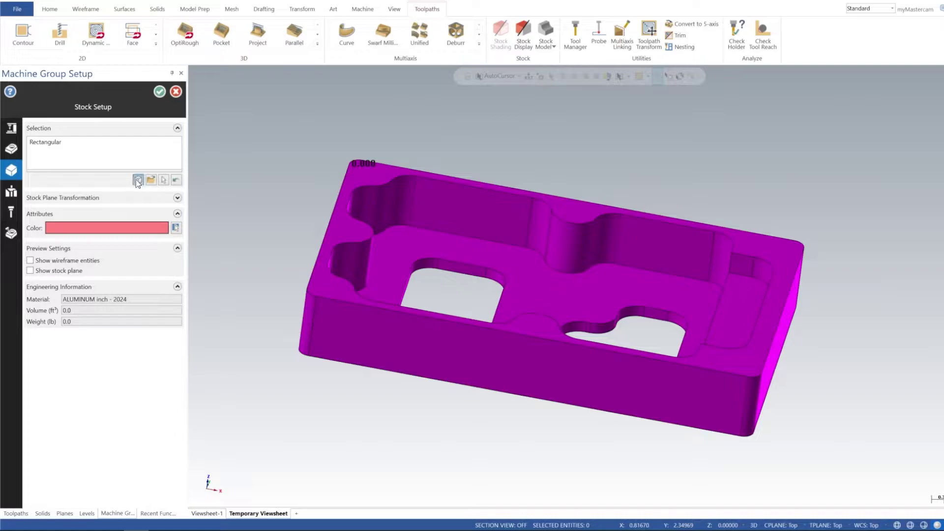
left_click(138, 180)
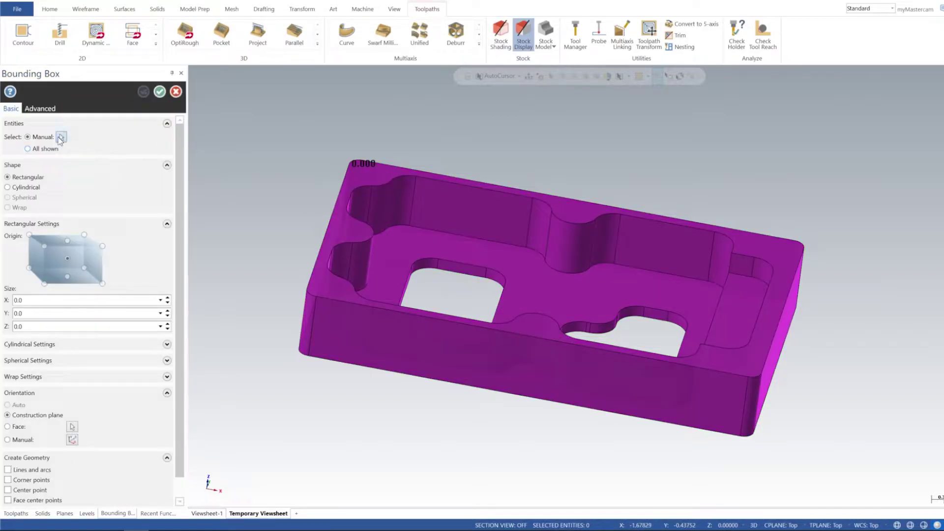
left_click(62, 138)
left_click(539, 210)
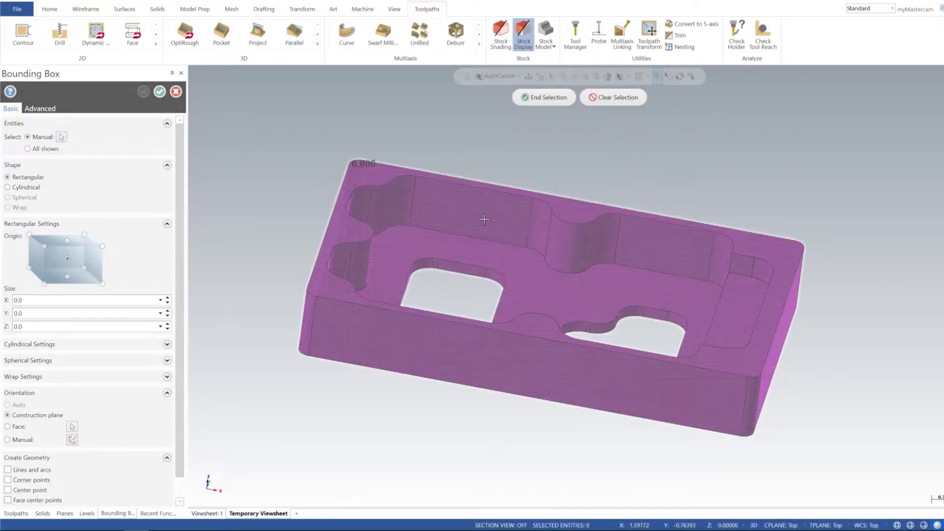
left_click(557, 98)
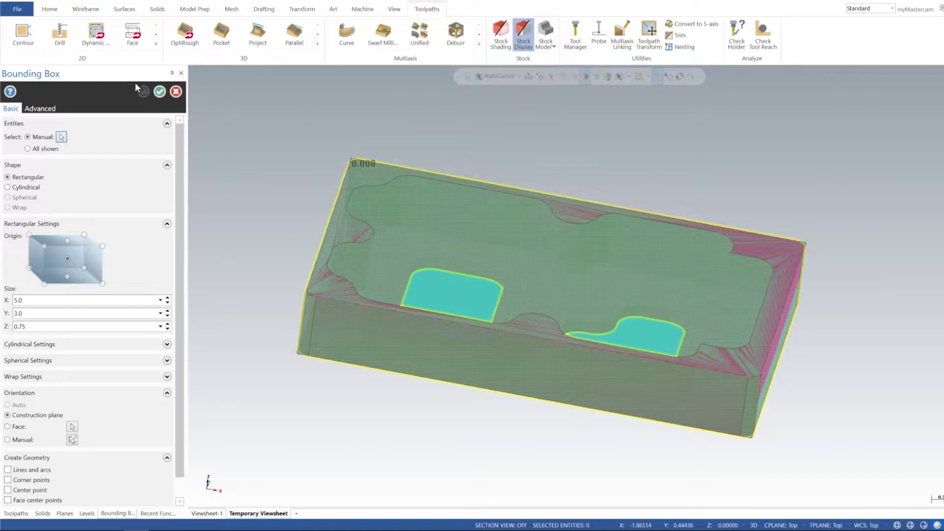
left_click(159, 92)
left_click(177, 92)
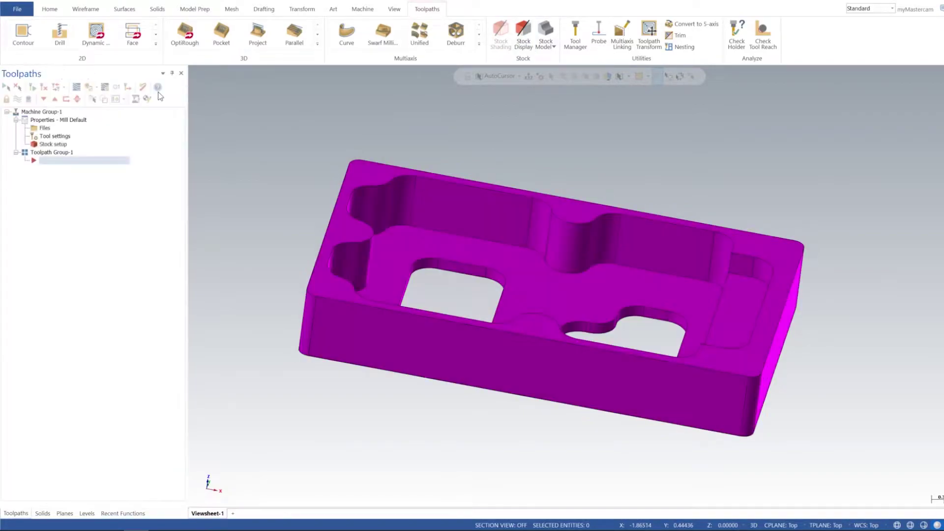
Step: Place a point near the centre of the rounded rectangular opening, at about X 1.42, Y -1.49
mouse_move(613, 185)
middle_mouse_down()
mouse_move(645, 179)
mouse_move(640, 231)
mouse_move(656, 173)
mouse_move(653, 237)
mouse_move(632, 267)
mouse_move(634, 211)
mouse_move(615, 339)
mouse_move(642, 190)
mouse_move(665, 276)
mouse_move(613, 280)
mouse_move(643, 216)
mouse_move(625, 249)
mouse_move(625, 276)
mouse_move(636, 240)
mouse_move(632, 263)
middle_mouse_up()
mouse_move(582, 320)
middle_mouse_down()
mouse_move(556, 282)
mouse_move(525, 297)
middle_mouse_up()
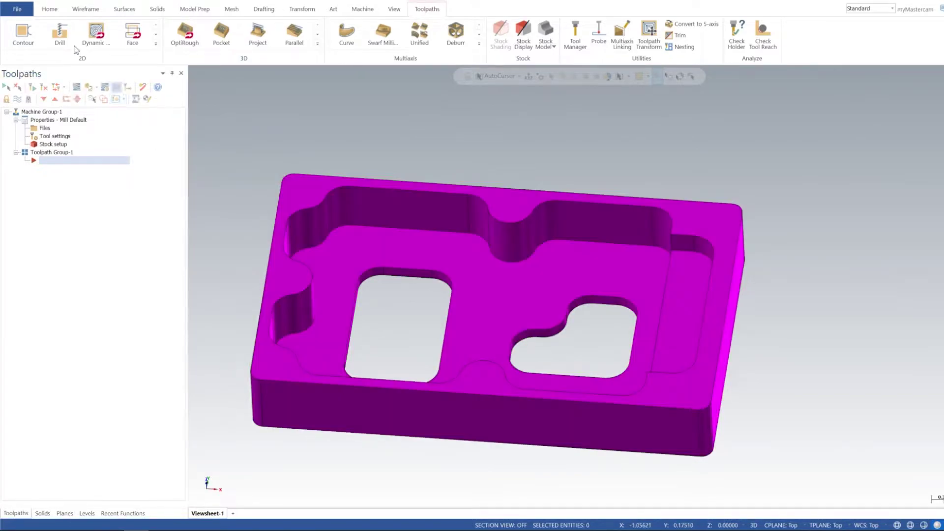
left_click(83, 10)
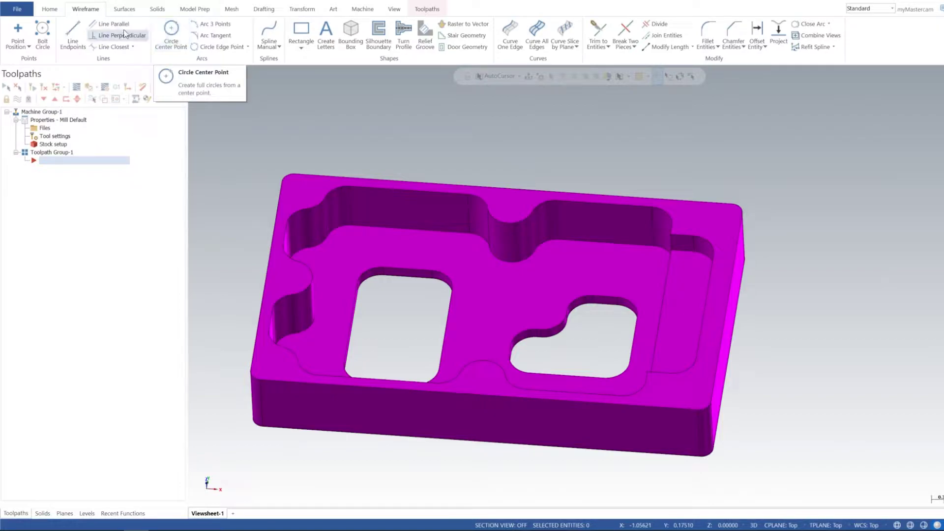
left_click(22, 38)
right_click(461, 110)
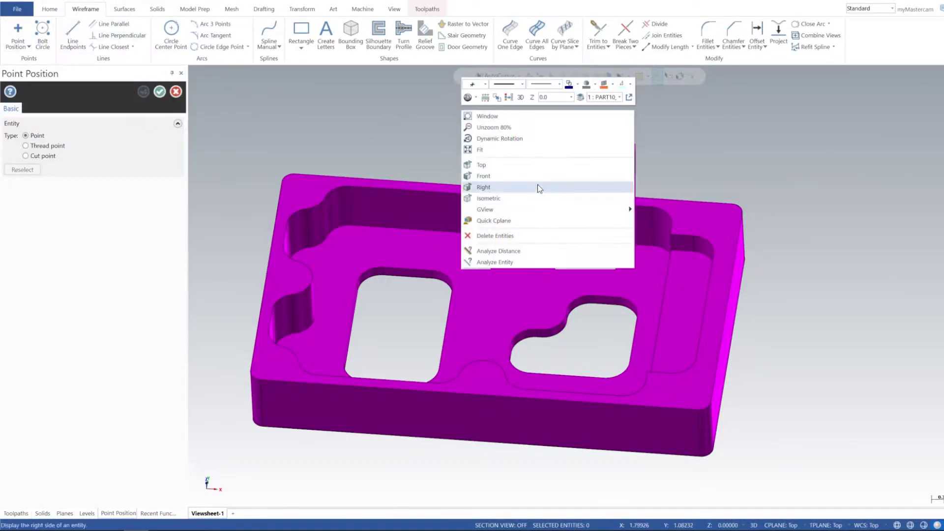
left_click(516, 164)
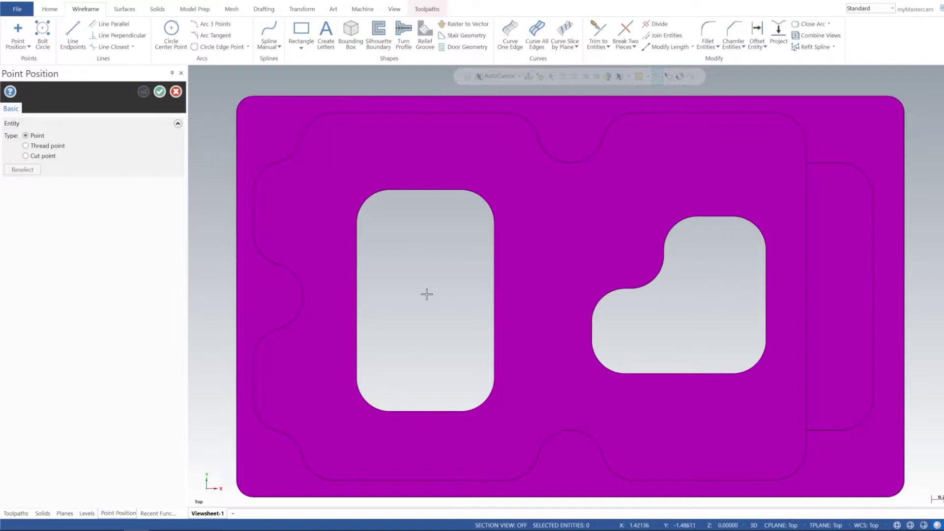
left_click(426, 294)
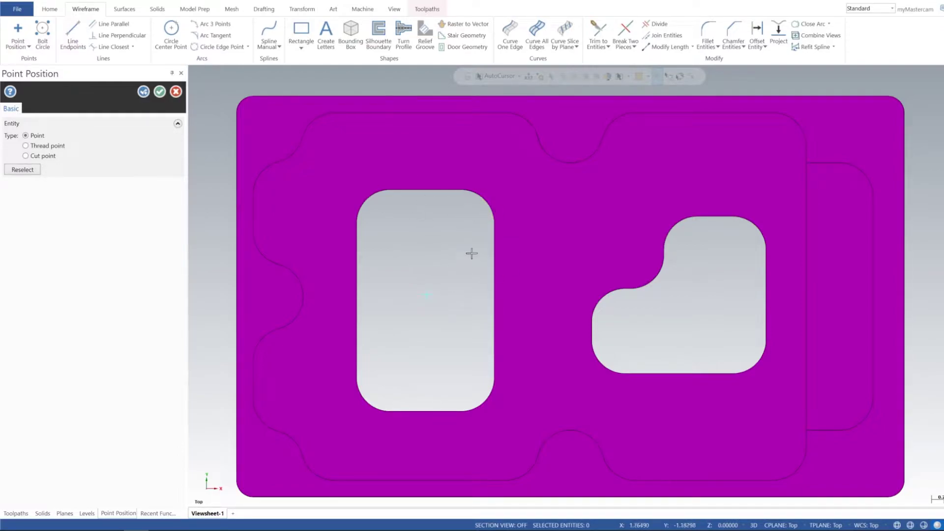
left_click(159, 92)
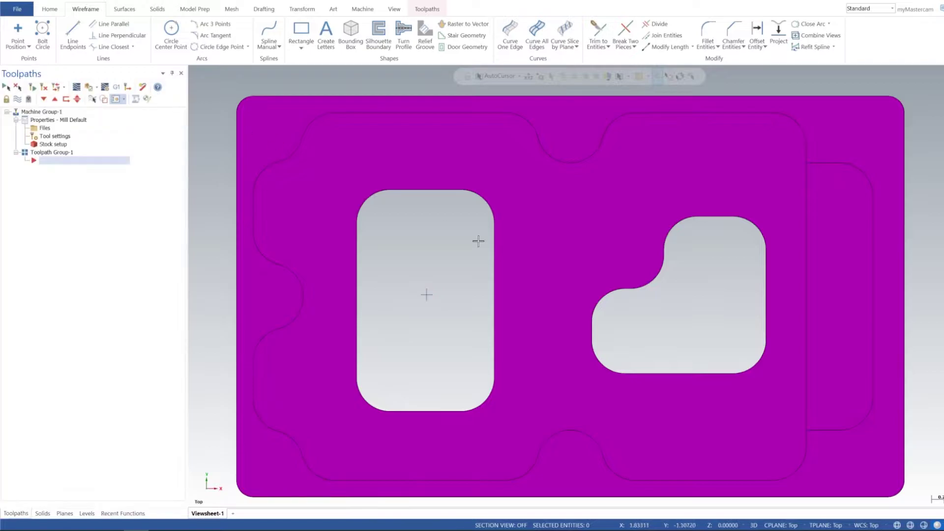
Step: Start a 2D Pocket toolpath and chain the edge loop around the main pocket's floor as its geometry
mouse_move(553, 305)
middle_mouse_down()
mouse_move(544, 238)
mouse_move(510, 211)
mouse_move(552, 309)
mouse_move(516, 242)
mouse_move(325, 106)
middle_mouse_up()
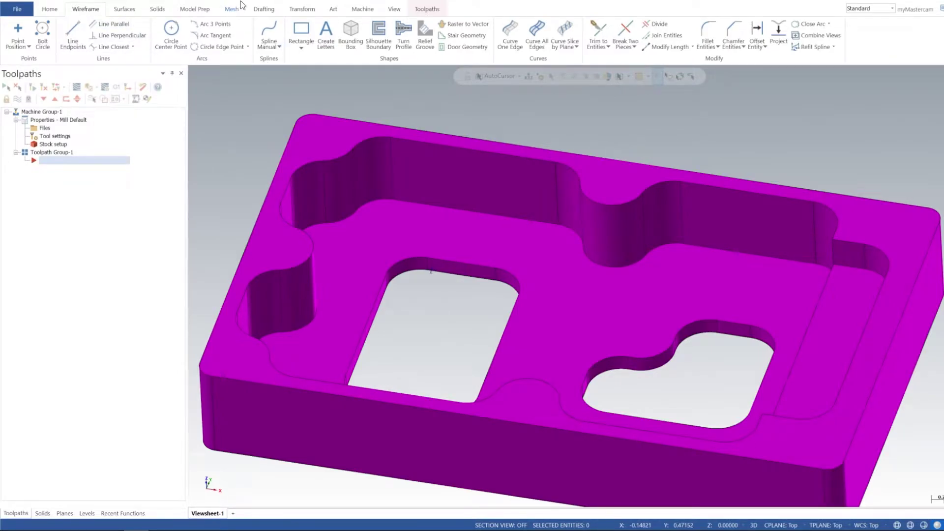
left_click(425, 10)
left_click(156, 43)
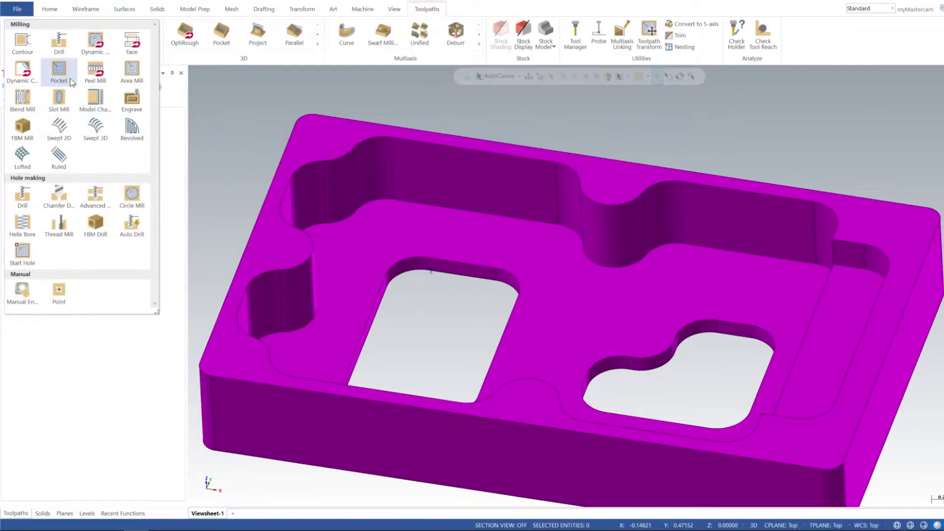
left_click(59, 70)
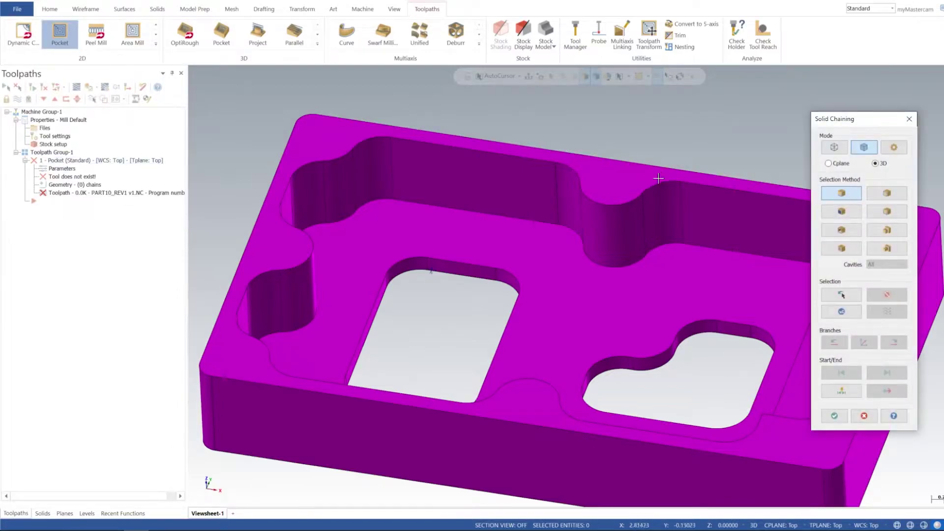
scroll(659, 132, "up", 2)
left_click(886, 194)
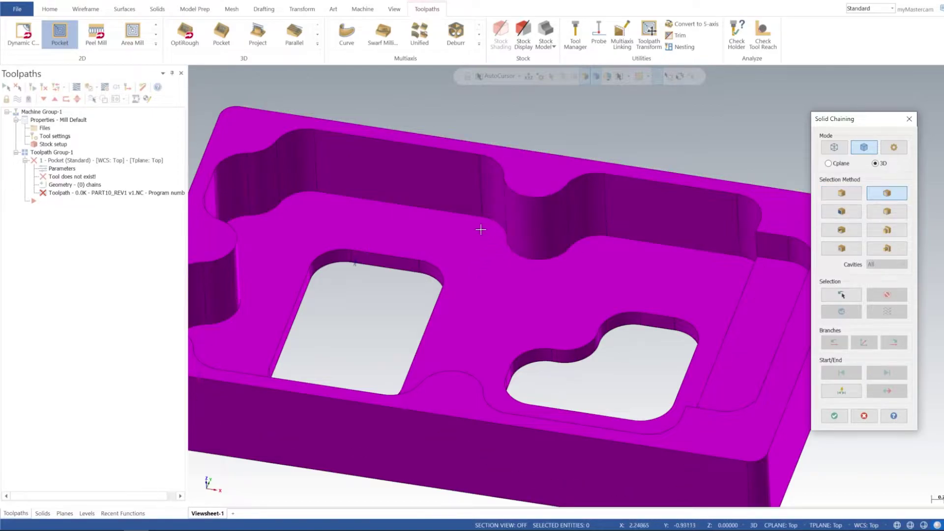
left_click(466, 215)
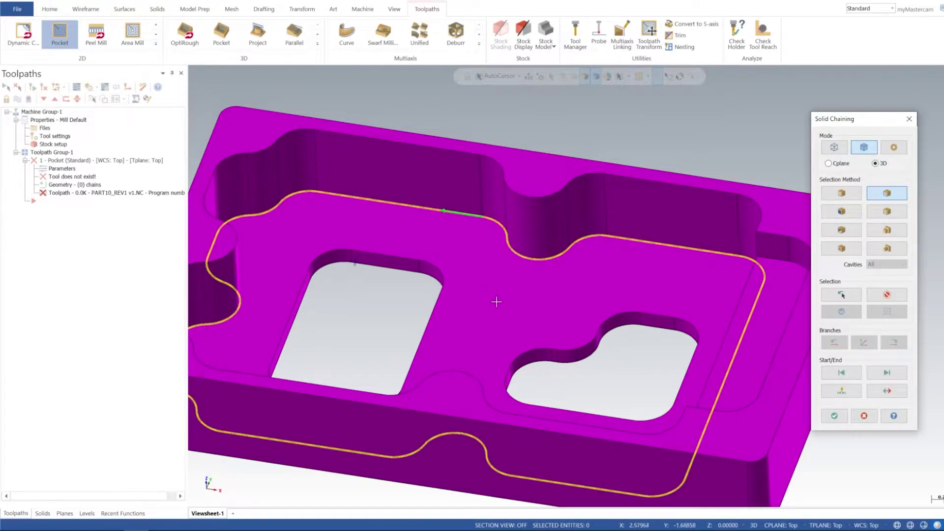
middle_click_drag(592, 309, 604, 276)
left_click(834, 416)
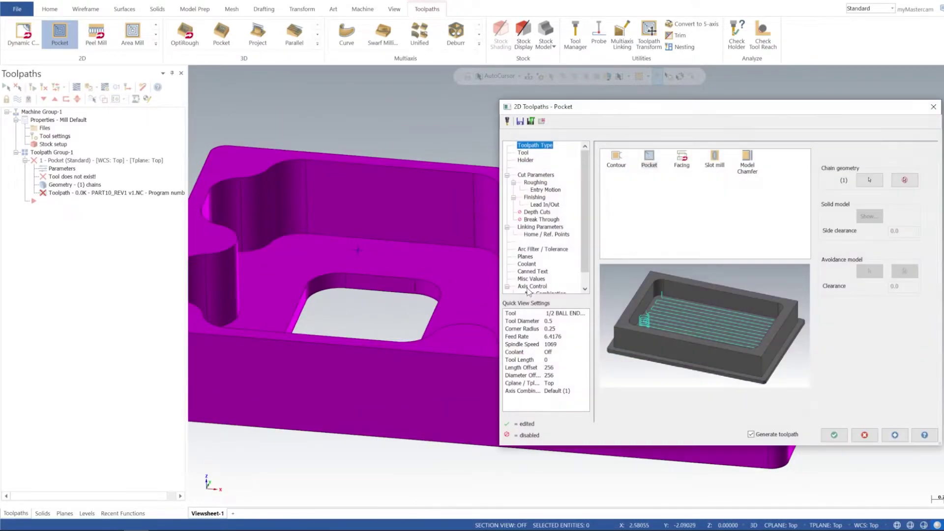
Step: Create a flat endmill with a 0.5 cutting diameter as the tool for the pocket toolpath
left_click(523, 152)
right_click(672, 196)
left_click(725, 212)
double_click(430, 173)
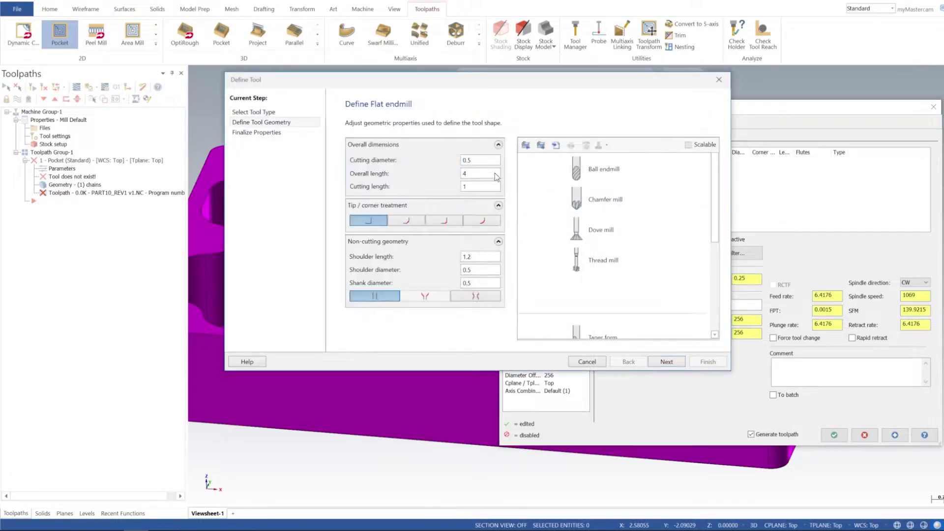
left_click(711, 363)
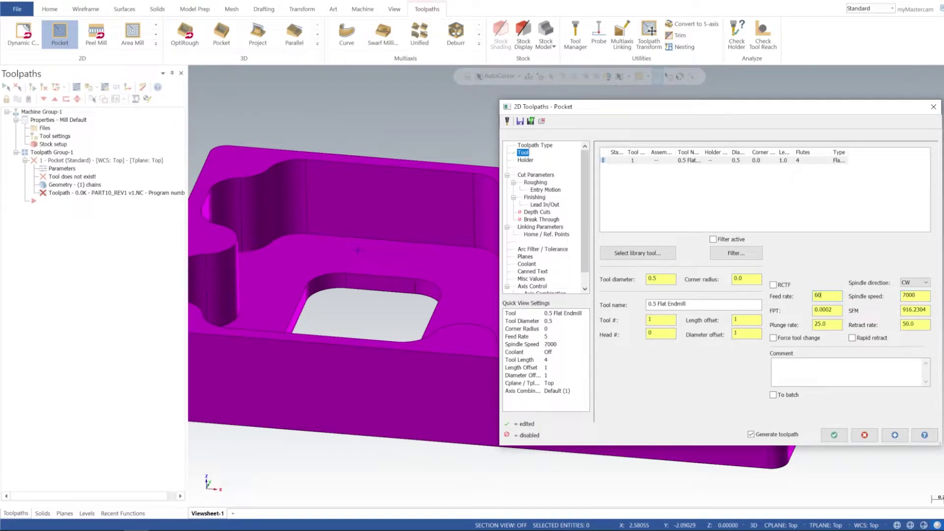
Step: Set the 0.5 flat endmill's spindle speed to 7000 and feed rate to 60
key("Tab")
key("Tab")
key("Tab")
Step: Use the Standard pocket type and set the stock to leave on walls and floors to 0
left_click(543, 175)
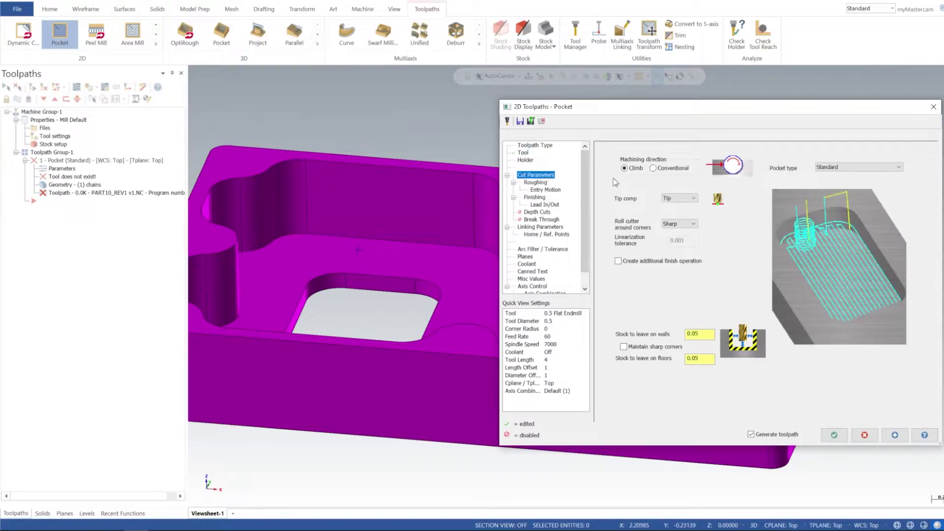
left_click(873, 170)
left_click(819, 178)
left_click_drag(704, 334, 649, 335)
type("0.0")
key("Tab")
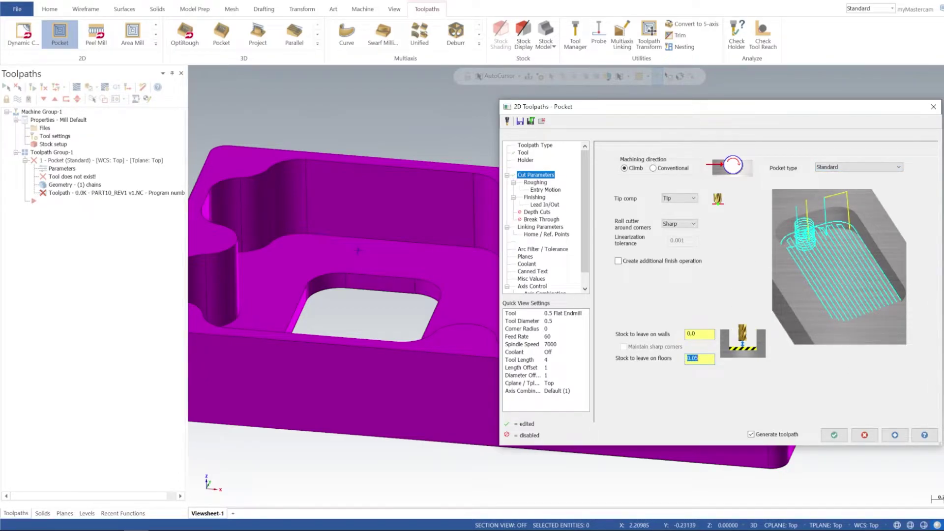
type("0")
key("Return")
Step: Set the main pocket's roughing cutting method to Parallel Spiral
left_click(535, 183)
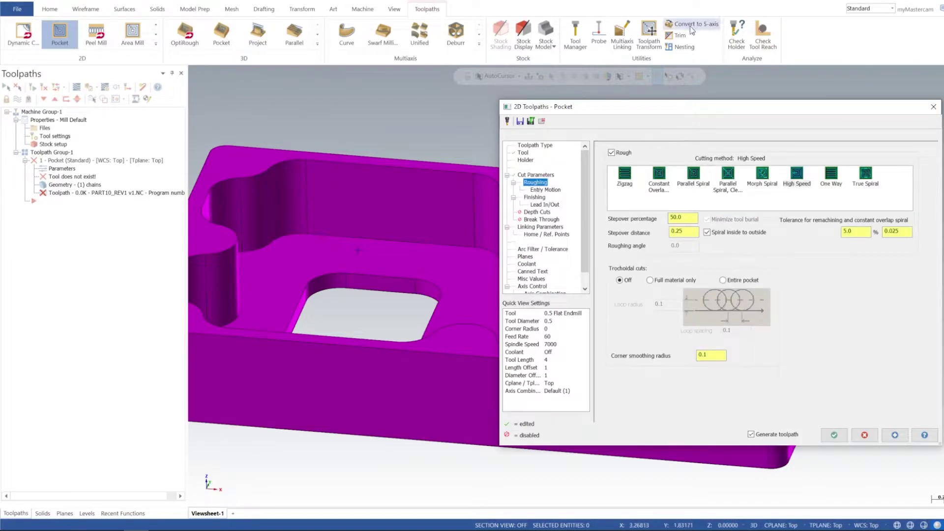
left_click(693, 177)
left_click(693, 217)
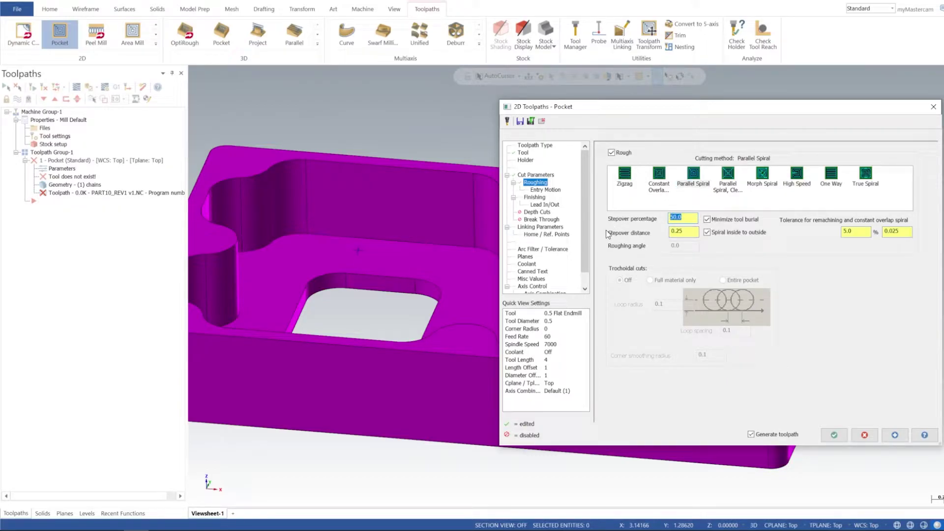
key("Tab")
Step: Use a helix entry motion with a minimum radius of 25% and a maximum radius of 35%
left_click(544, 190)
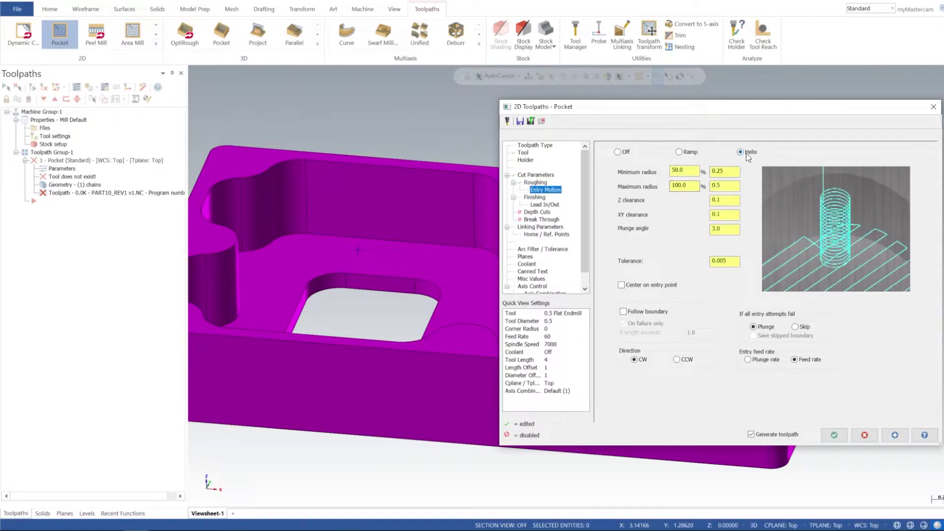
left_click_drag(692, 171, 666, 174)
type("25")
key("Return")
left_click_drag(691, 184, 638, 188)
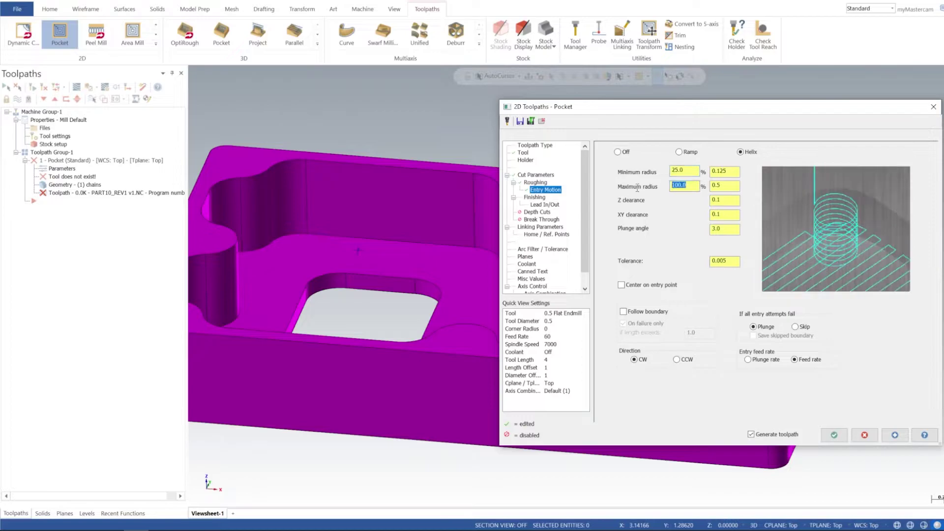
type("35")
key("Return")
Step: Set the helix entry's XY clearance to 0.25
left_click(722, 200)
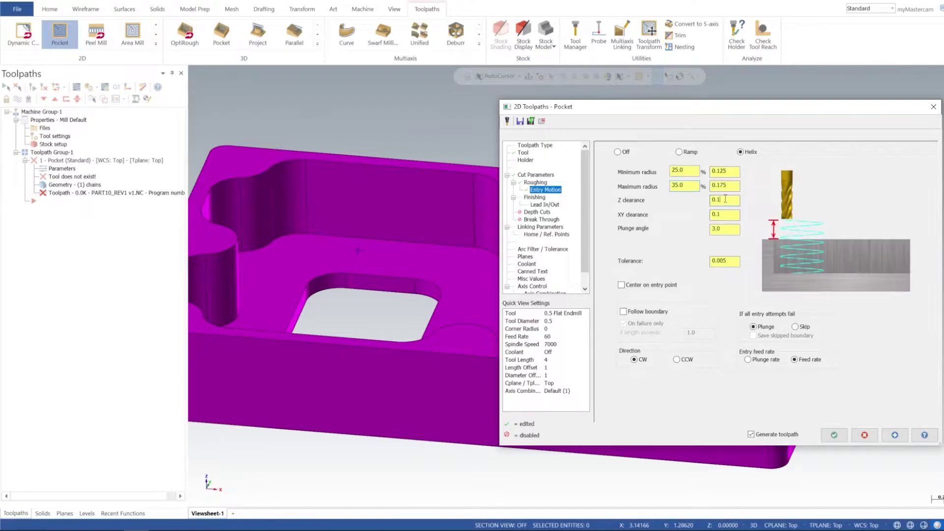
left_click(727, 215)
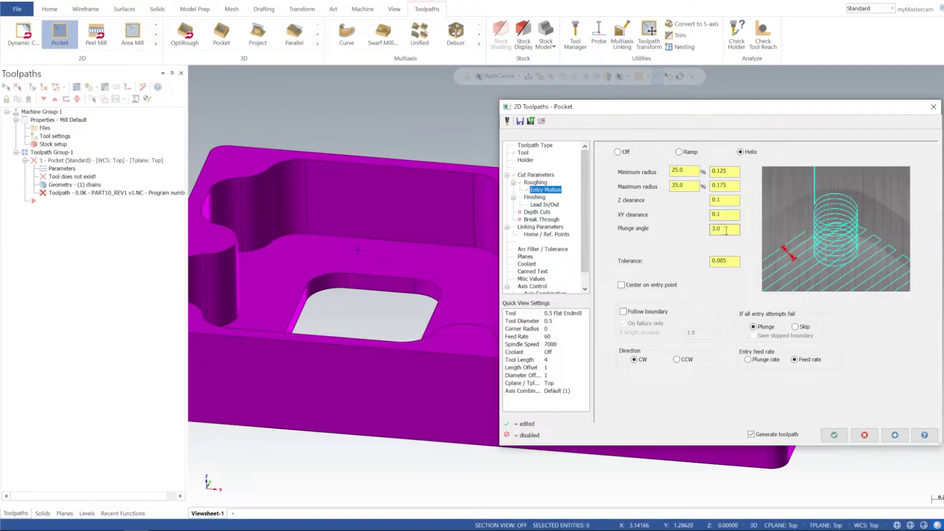
left_click_drag(726, 218, 685, 215)
key("BackSpace")
key("Return")
key("Tab")
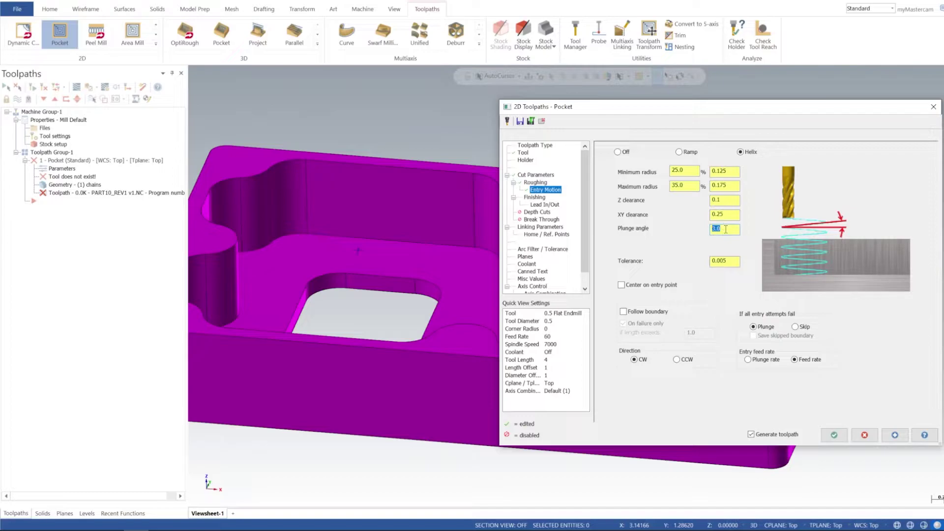
Step: Select the cutter compensation type and set the spacing for the pocket's single finish pass
left_click(538, 199)
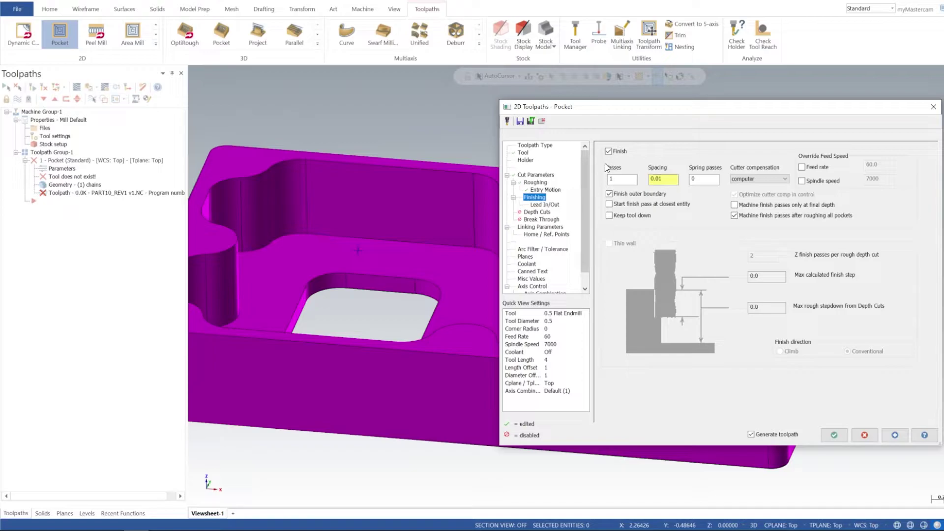
left_click(749, 179)
left_click(750, 200)
key("Tab")
type(".")
key("Return")
Step: Set the lead-in line length and arc radius to 55% and copy the entry values to the exit
left_click(548, 204)
double_click(659, 206)
type("55")
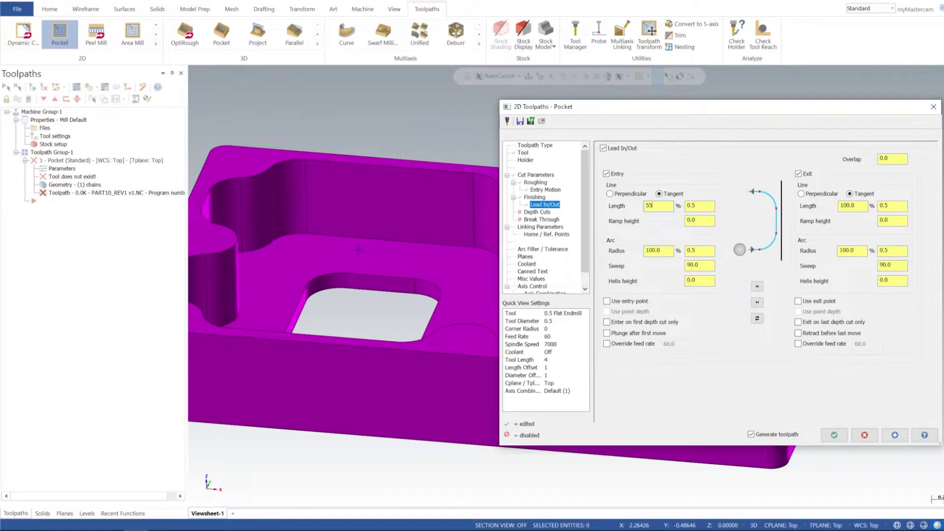
key("Tab")
double_click(657, 250)
type("55")
key("Return")
left_click(757, 287)
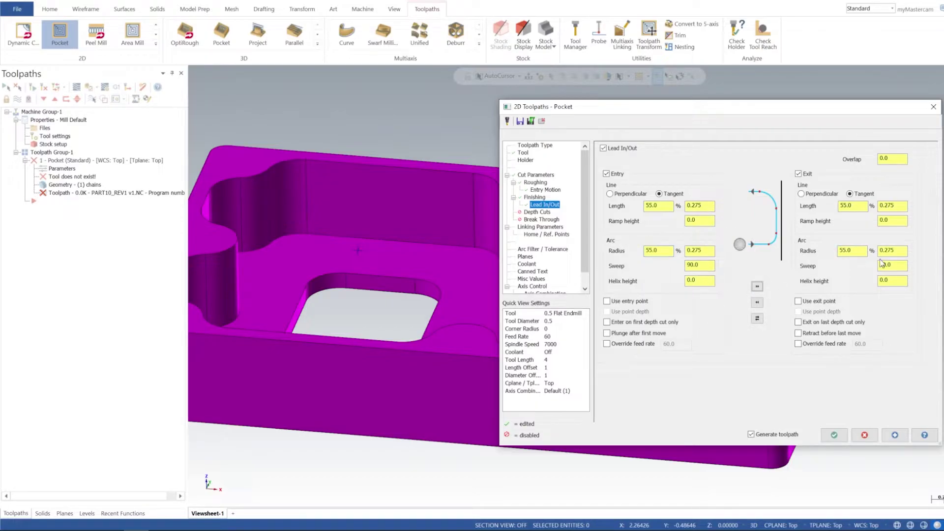
Step: Set the lead in/out overlap to 0.1 and apply the pocket settings
left_click(858, 162)
type(".1")
left_click(894, 434)
Step: Set the linking parameters to an absolute retract of 0.25 and an absolute feed plane of 0.1
left_click(540, 212)
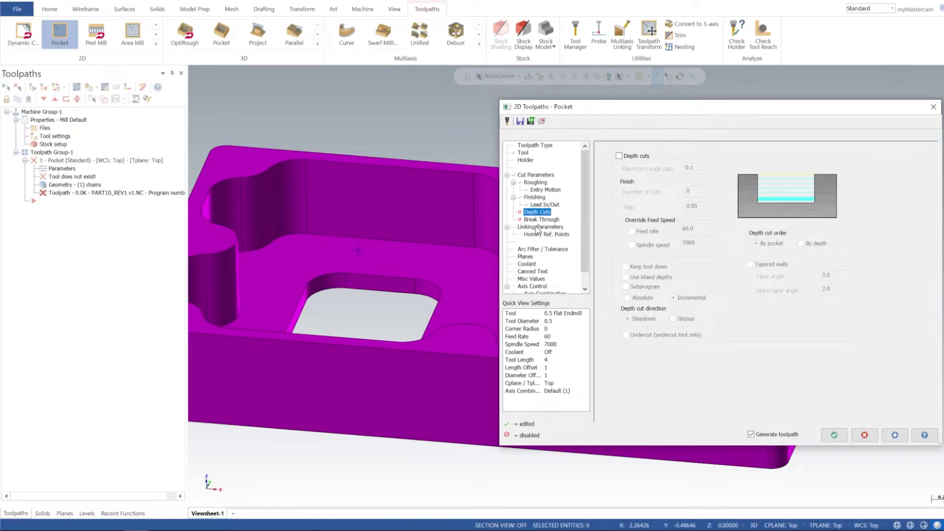
left_click(537, 227)
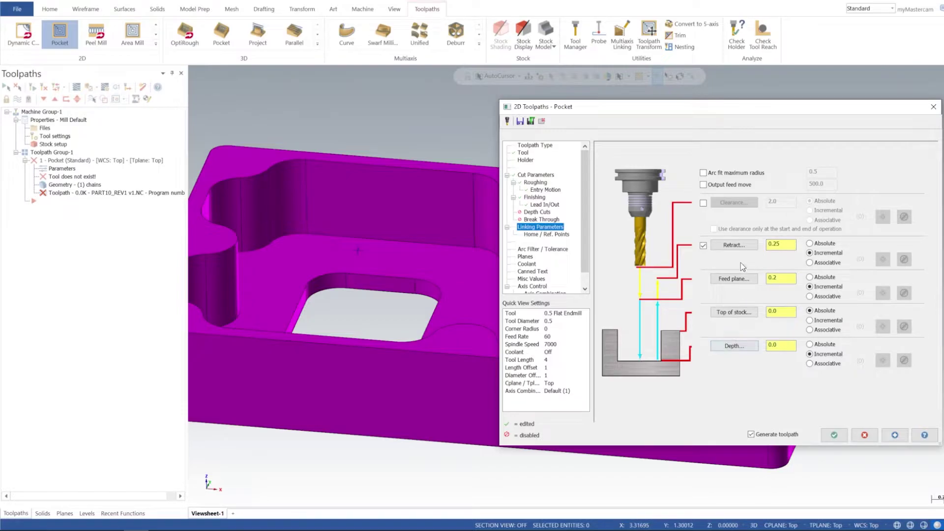
left_click(790, 244)
left_click(795, 278)
left_click(809, 277)
left_click_drag(782, 278, 746, 280)
key("BackSpace")
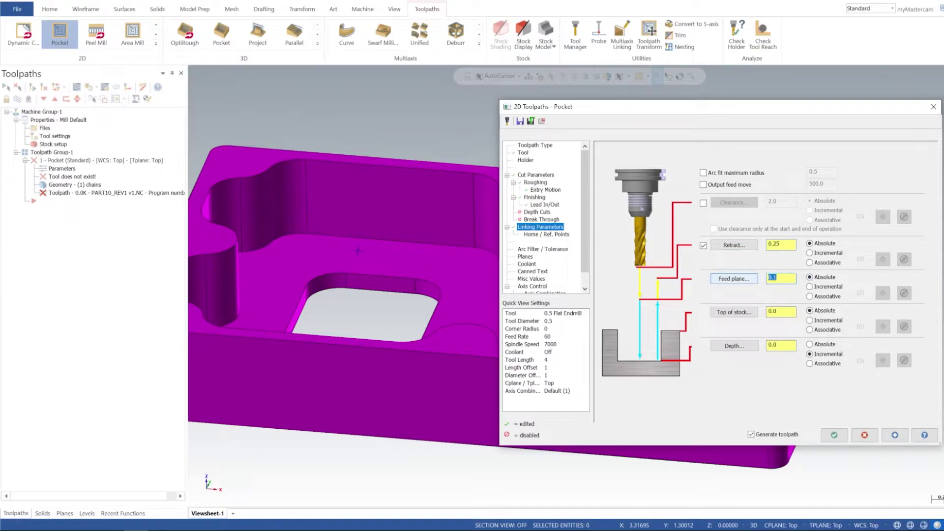
Step: Pick the main pocket's floor for an absolute depth of -0.625 with top of stock at 0.0, and generate the toolpath
left_click(787, 311)
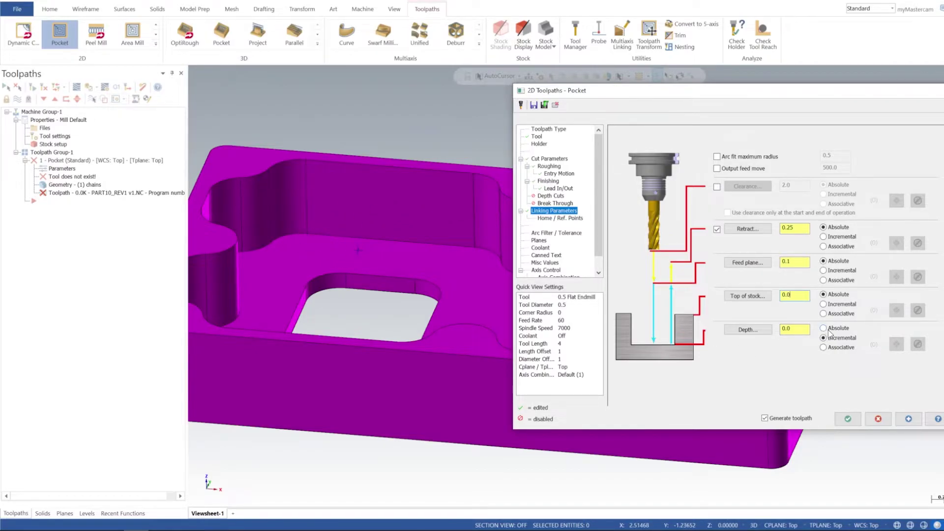
left_click(757, 329)
left_click(480, 250)
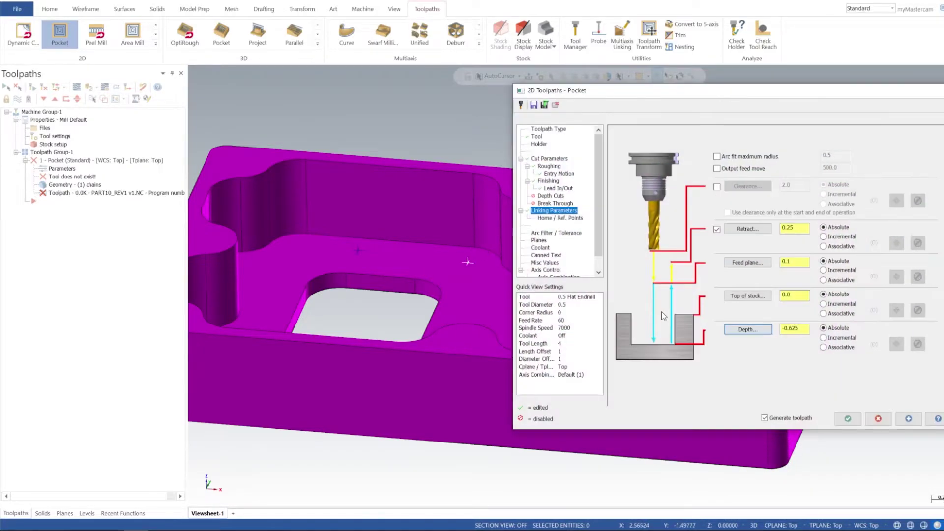
key("Tab")
left_click(909, 421)
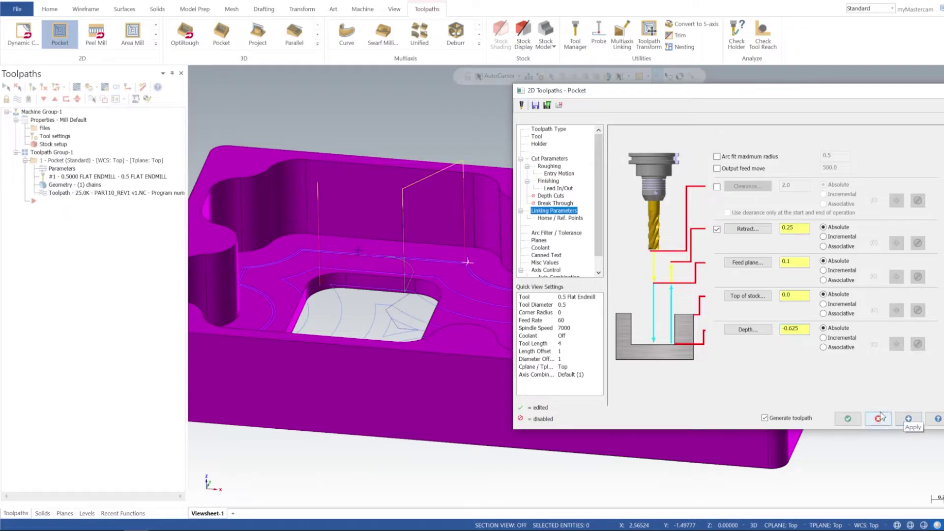
left_click(847, 417)
Step: Start a second 2D Pocket toolpath and chain the bottom edge loop of the irregular L-shaped opening
middle_click_drag(600, 224, 504, 379)
middle_click_drag(477, 318, 678, 289)
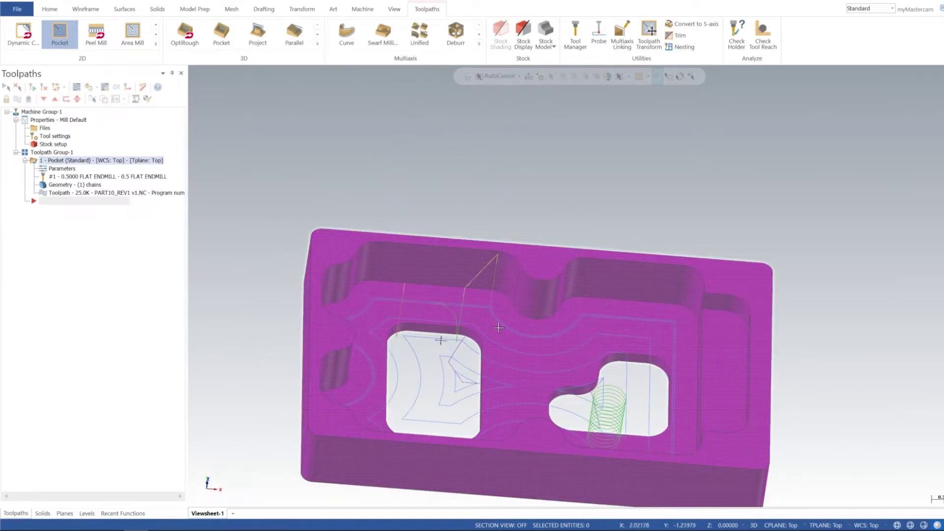
mouse_move(544, 326)
middle_mouse_down()
mouse_move(542, 281)
mouse_move(645, 292)
middle_mouse_up()
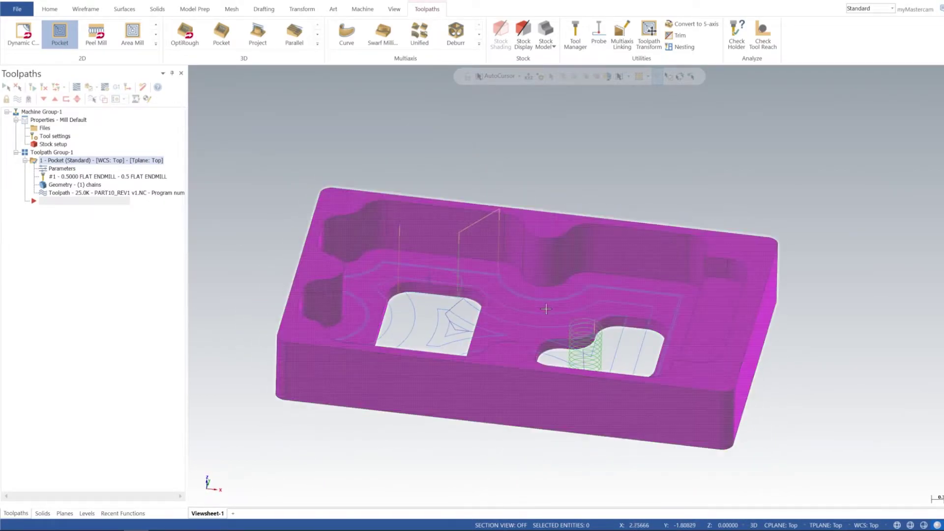
mouse_move(506, 249)
middle_mouse_down()
mouse_move(554, 249)
mouse_move(636, 302)
mouse_move(618, 281)
mouse_move(611, 385)
mouse_move(621, 280)
mouse_move(615, 301)
middle_mouse_up()
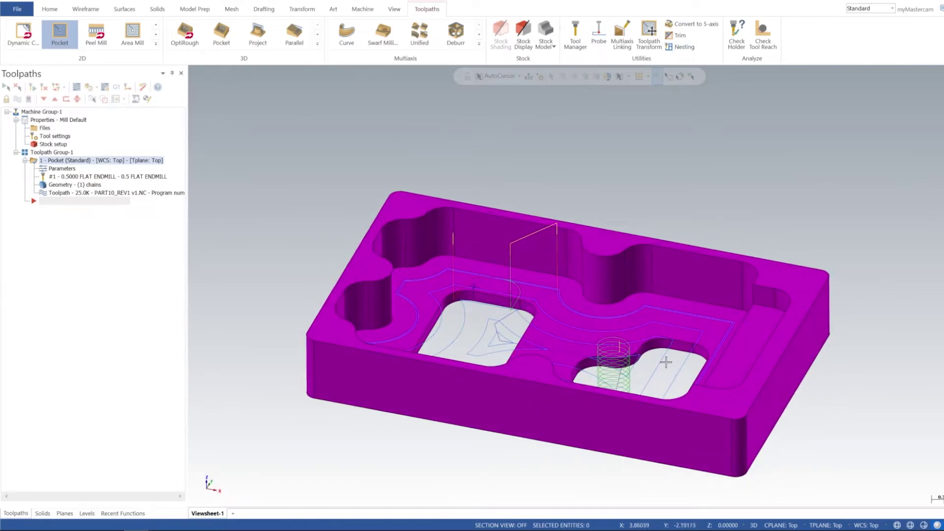
left_click(63, 35)
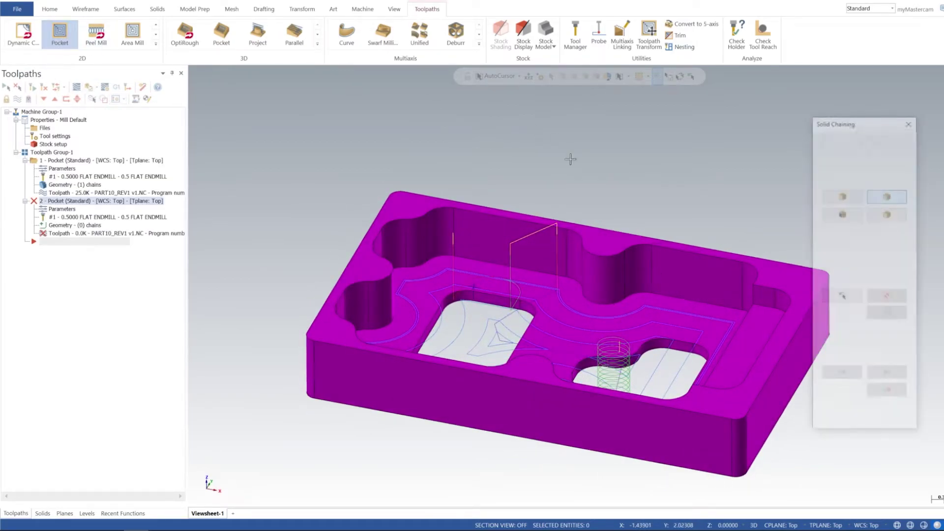
left_click(666, 352)
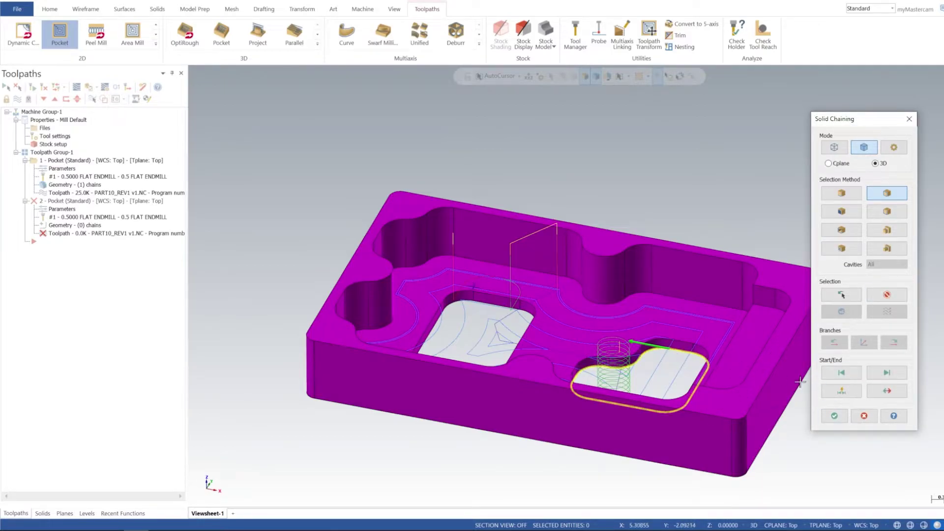
left_click(834, 415)
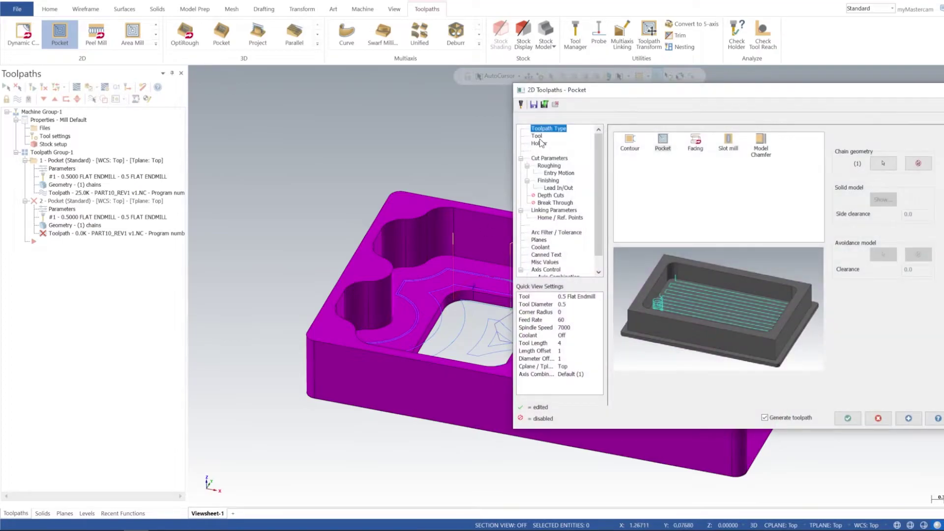
Step: Select the 0.5 flat endmill for the second pocket, with spindle speed 7000 and feed rate 60
left_click(537, 136)
left_click(741, 144)
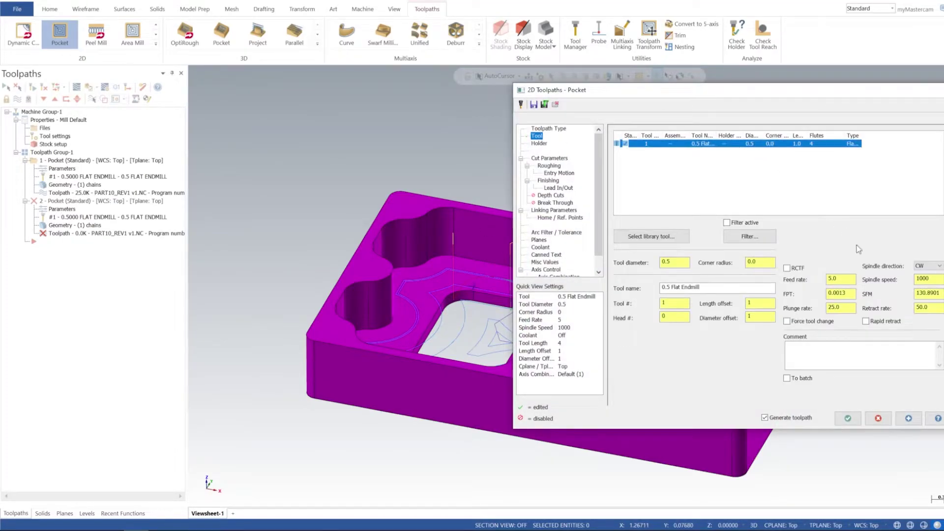
double_click(932, 279)
type("7")
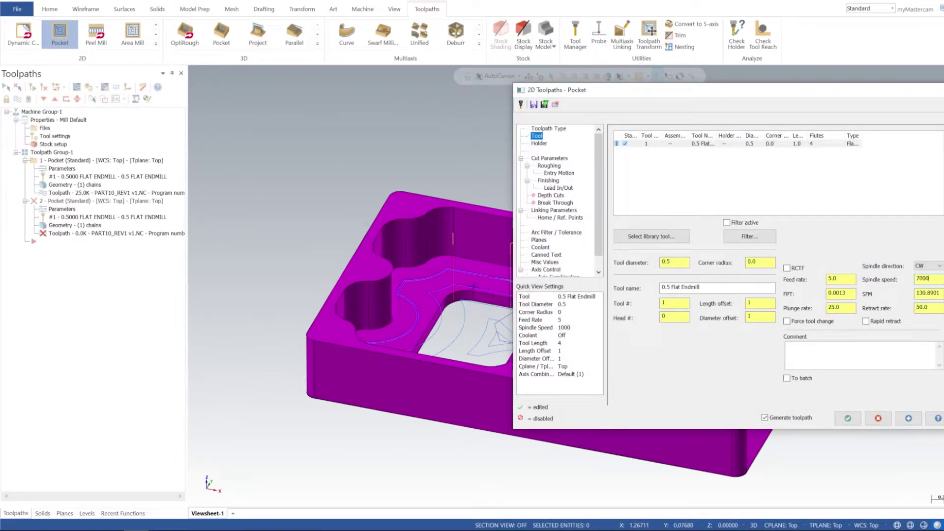
type("60")
key("Tab")
key("Tab")
key("Tab")
key("Tab")
type("50")
left_click(549, 158)
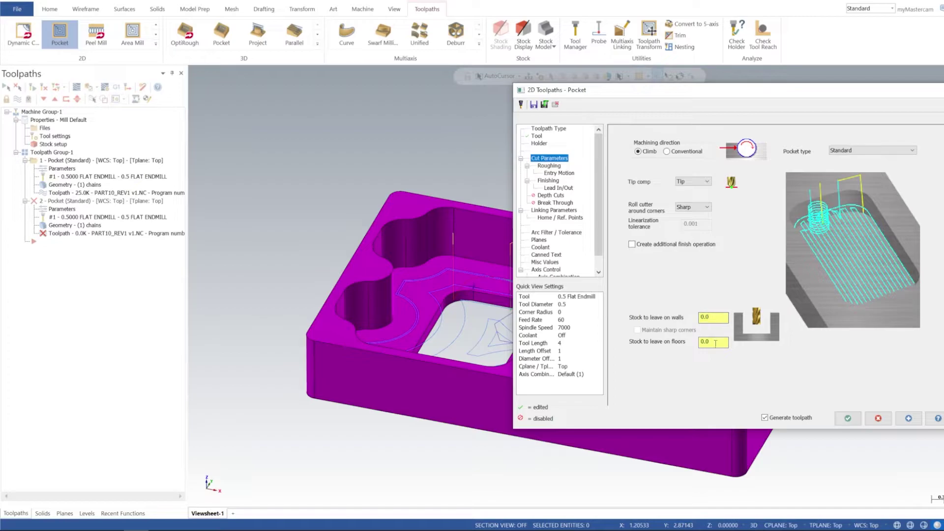
Step: Choose Parallel Spiral roughing for the second pocket and review its helix entry and finishing settings
left_click(551, 167)
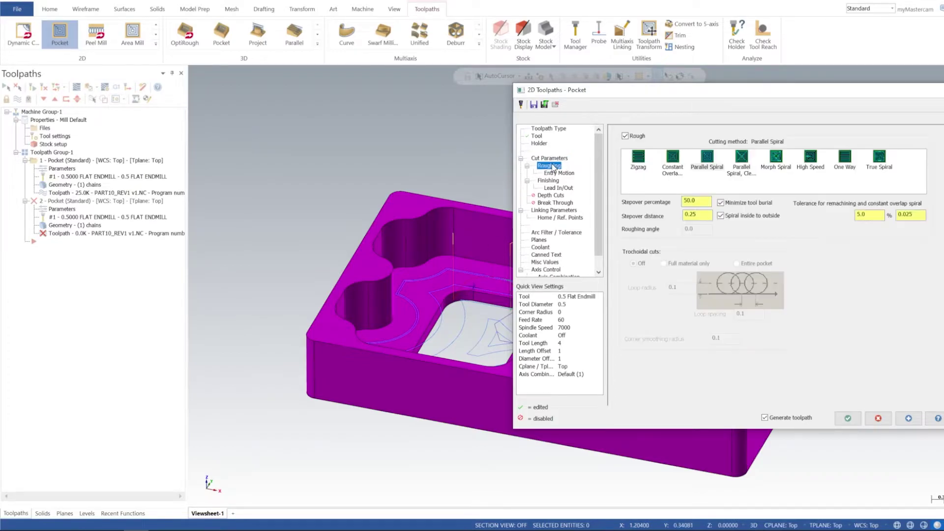
left_click(709, 162)
left_click(556, 173)
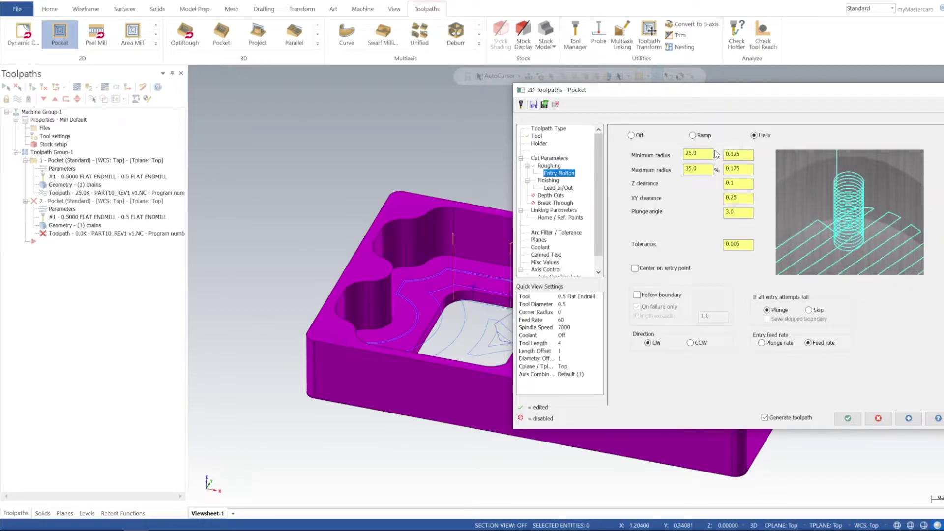
left_click(551, 182)
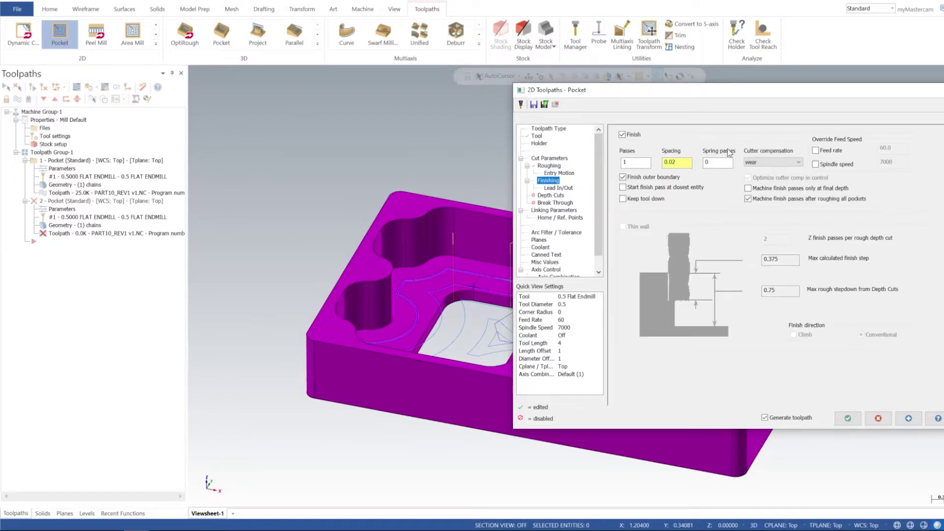
Step: Set the second pocket's lead-in line length and arc radius to 25% and copy the entry values to the exit
left_click(556, 188)
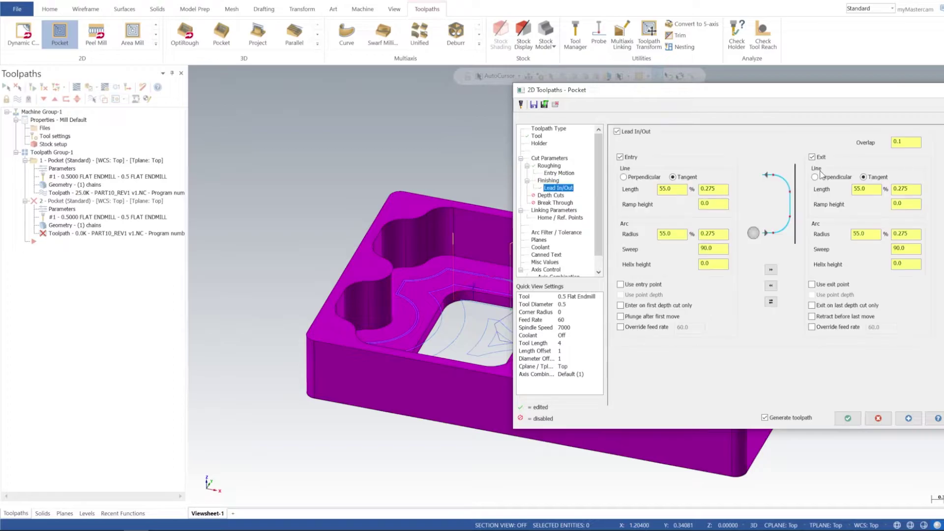
double_click(674, 189)
type("25")
double_click(670, 234)
type("25")
key("Return")
left_click(770, 270)
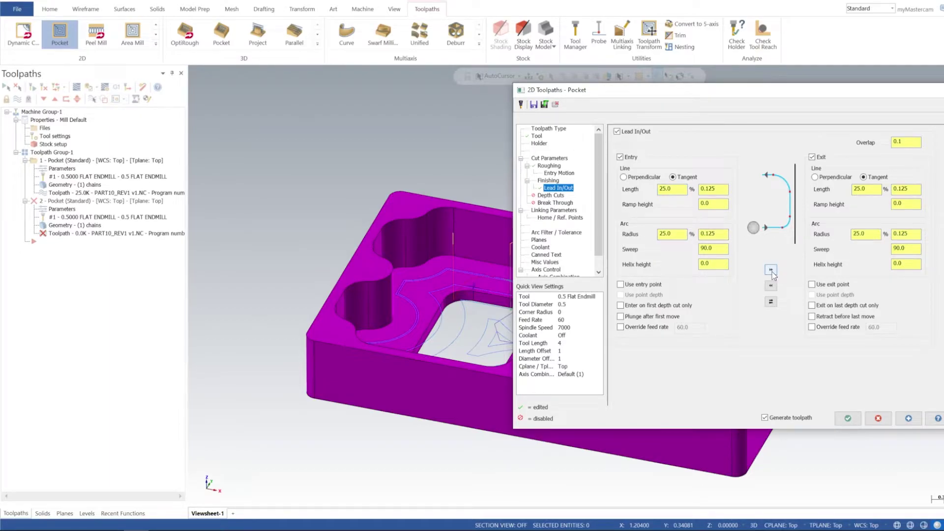
Step: Set the second pocket's absolute depth to -0.75 by picking the bottom edge of the L-shaped opening
left_click(547, 210)
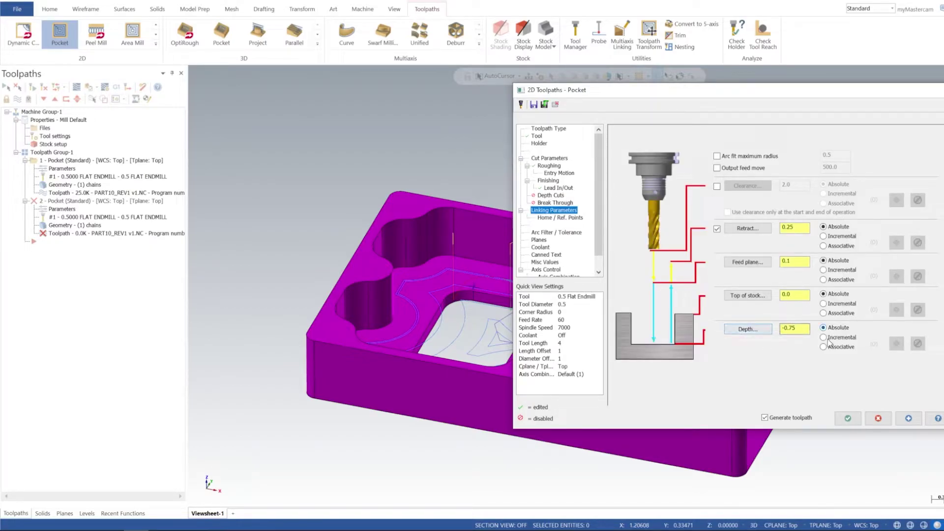
left_click(747, 329)
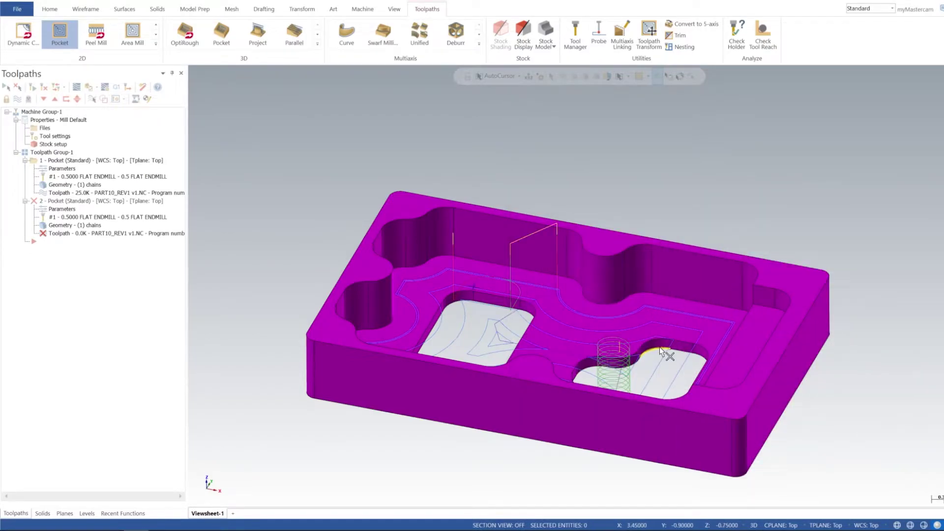
left_click(660, 350)
left_click(797, 330)
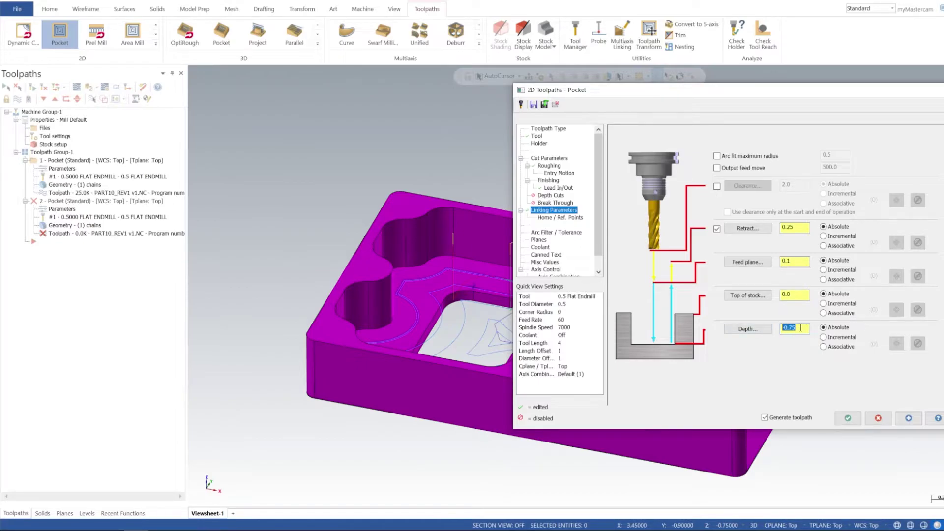
Step: Set the absolute top of stock to -0.625 from the opening's upper edge and generate the second pocket toolpath
left_click(795, 295)
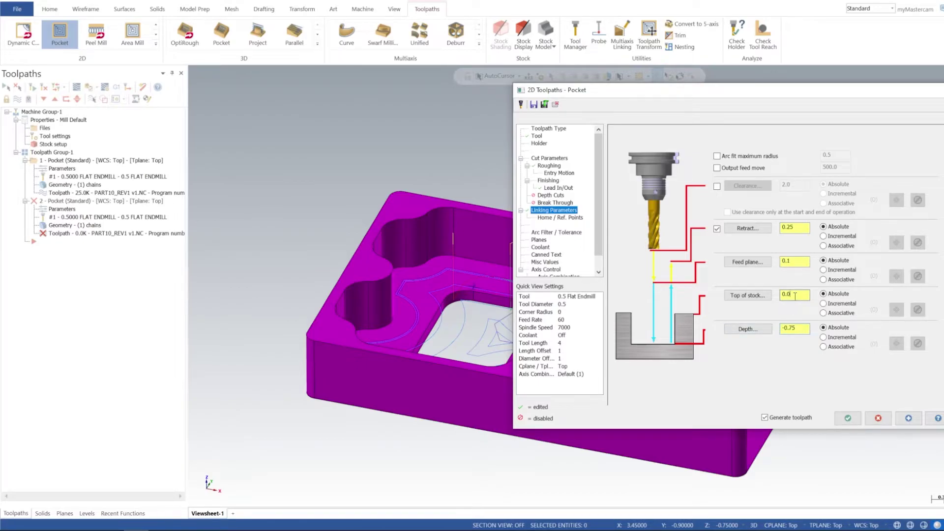
left_click(748, 296)
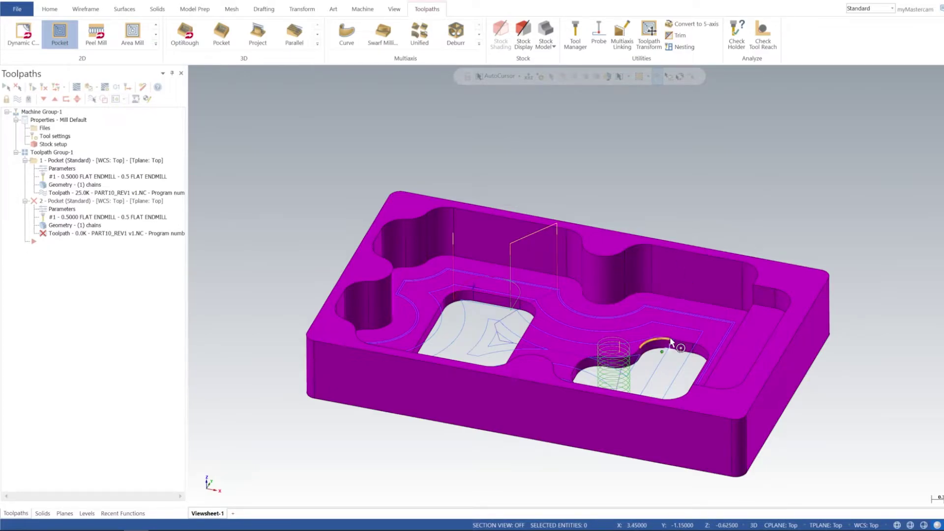
left_click(671, 340)
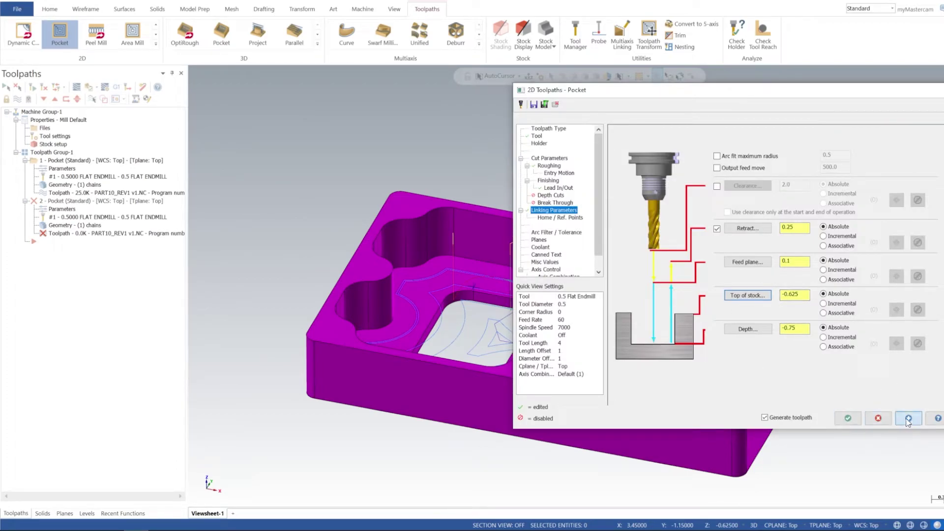
left_click(848, 417)
Step: Isolate the second pocket's toolpath display and examine how the tool enters the L-shaped opening
mouse_move(681, 306)
middle_mouse_down()
mouse_move(676, 379)
mouse_move(676, 331)
mouse_move(659, 329)
mouse_move(660, 314)
mouse_move(659, 354)
mouse_move(646, 344)
mouse_move(652, 319)
mouse_move(655, 341)
mouse_move(659, 295)
mouse_move(666, 337)
mouse_move(668, 325)
mouse_move(665, 312)
mouse_move(655, 333)
middle_mouse_up()
scroll(659, 329, "up", 5)
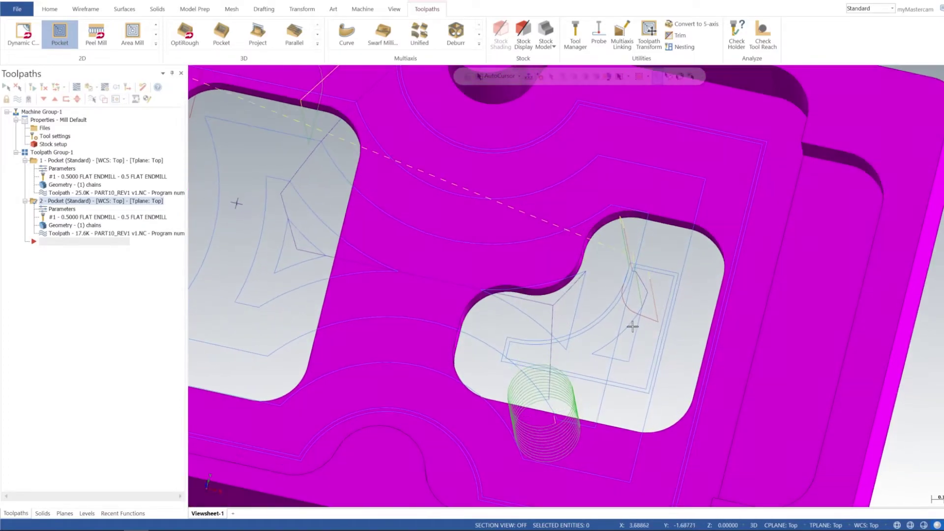
left_click(44, 156)
left_click(71, 161)
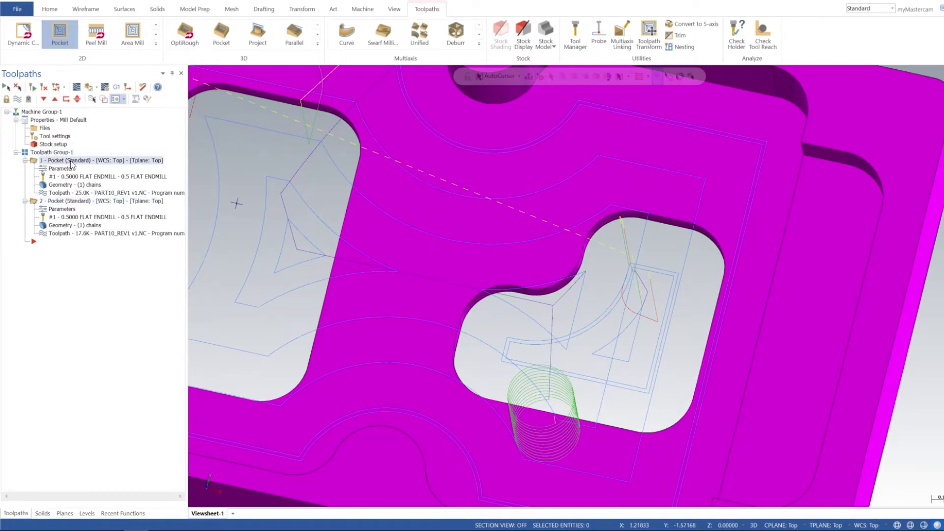
left_click(75, 202)
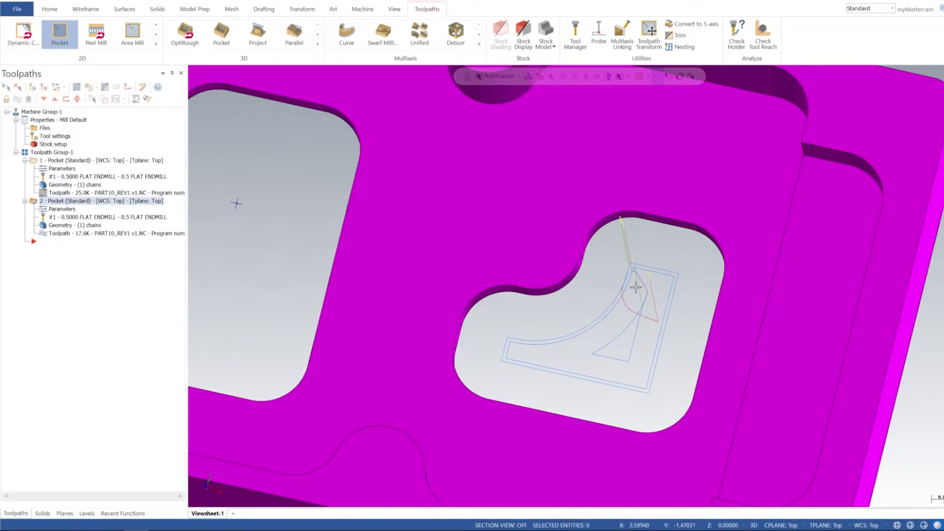
mouse_move(632, 285)
middle_mouse_down()
mouse_move(628, 257)
mouse_move(627, 290)
middle_mouse_up()
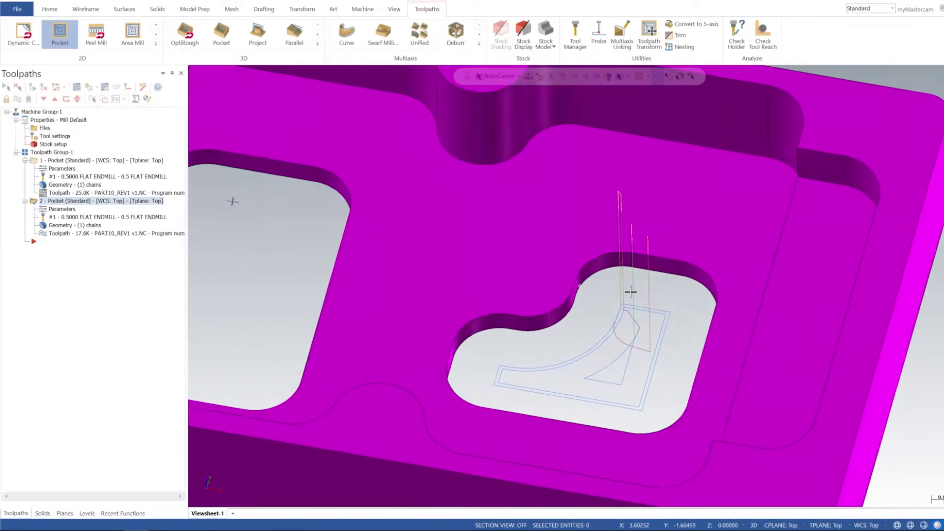
Step: Reopen the second pocket's entry motion settings and set the helix XY clearance to 0.05
left_click(62, 209)
left_click(547, 166)
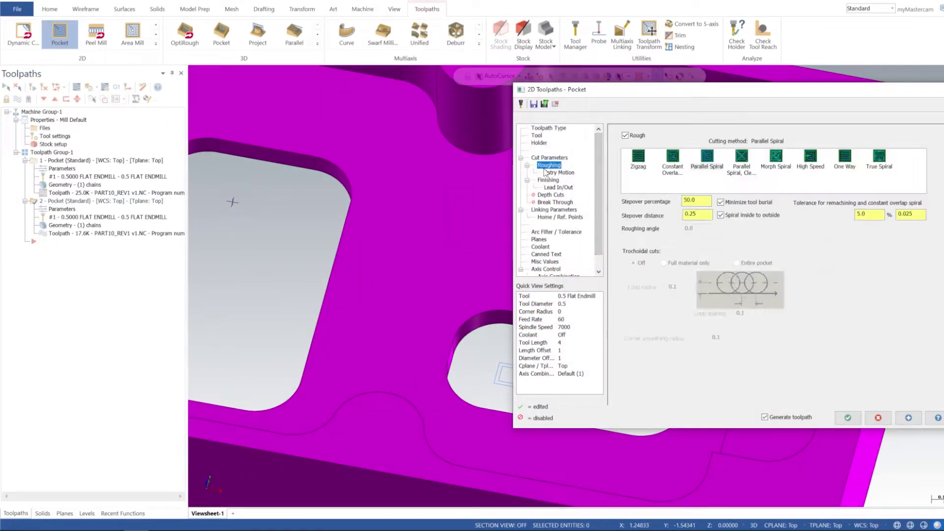
left_click(569, 173)
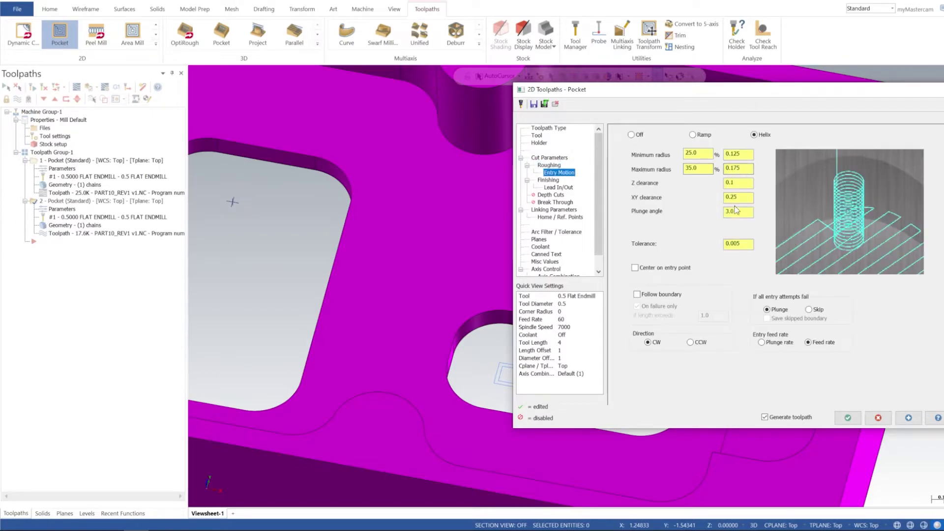
left_click(747, 196)
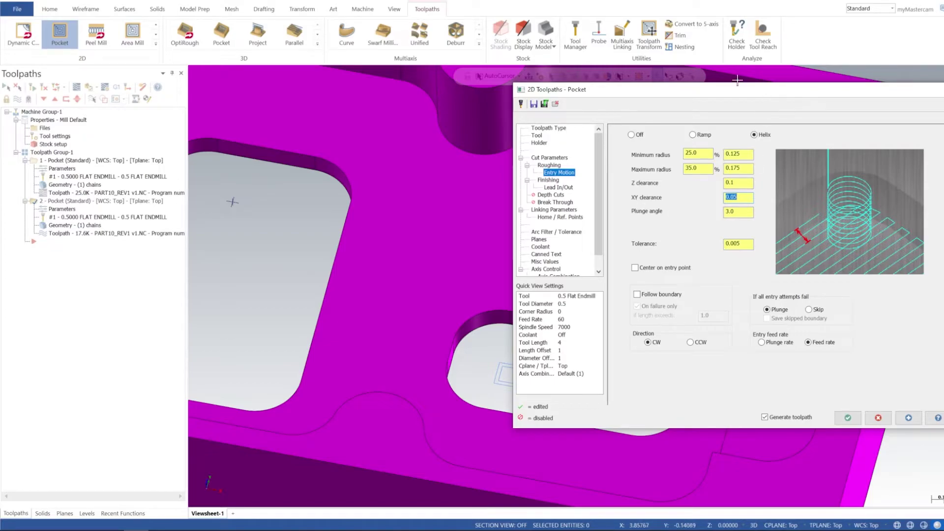
Step: Set the helix minimum radius to 15% and maximum radius to 25%, and accept the second pocket's parameters
left_click(693, 153)
type("15")
key("Return")
left_click(701, 168)
type("25")
key("Return")
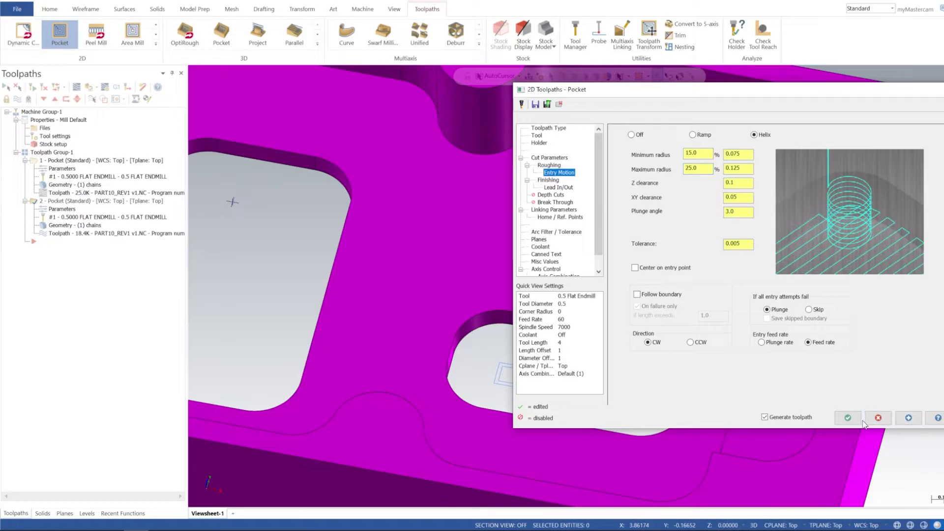
left_click(847, 417)
Step: Start a third 2D Pocket toolpath and chain the bottom edge loop of the rounded rectangular opening
middle_click_drag(708, 308, 666, 300)
middle_click_drag(599, 236, 213, 121)
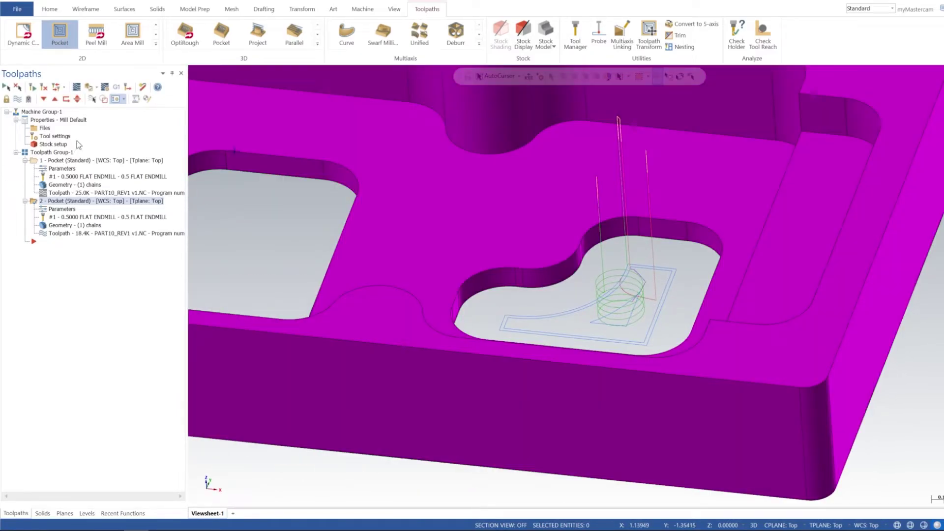
scroll(447, 200, "down", 3)
scroll(447, 199, "down", 2)
mouse_move(448, 200)
middle_mouse_down()
mouse_move(481, 236)
mouse_move(511, 241)
mouse_move(540, 263)
mouse_move(565, 249)
mouse_move(351, 254)
mouse_move(421, 206)
mouse_move(461, 198)
mouse_move(541, 280)
mouse_move(527, 277)
mouse_move(537, 274)
mouse_move(497, 344)
middle_mouse_up()
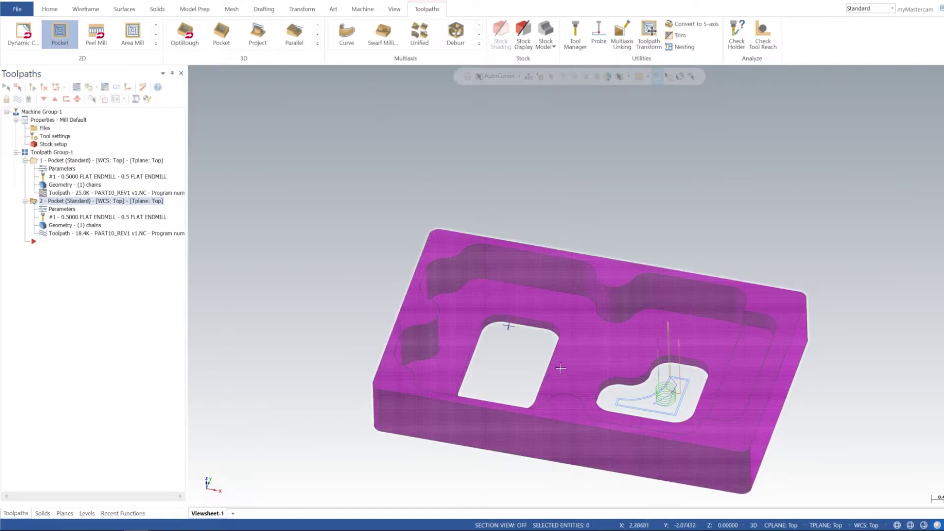
mouse_move(551, 309)
middle_mouse_down()
mouse_move(564, 338)
mouse_move(516, 341)
mouse_move(521, 361)
middle_mouse_up()
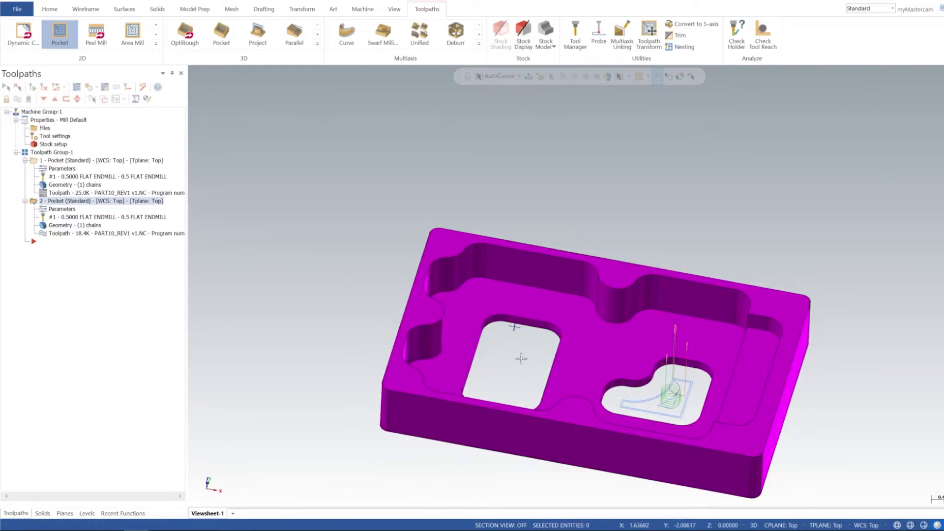
left_click(60, 34)
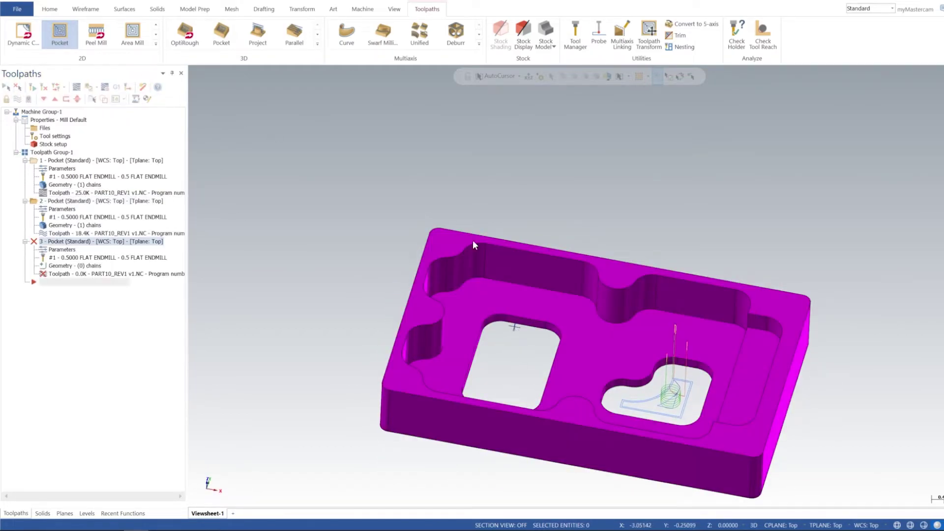
left_click(514, 326)
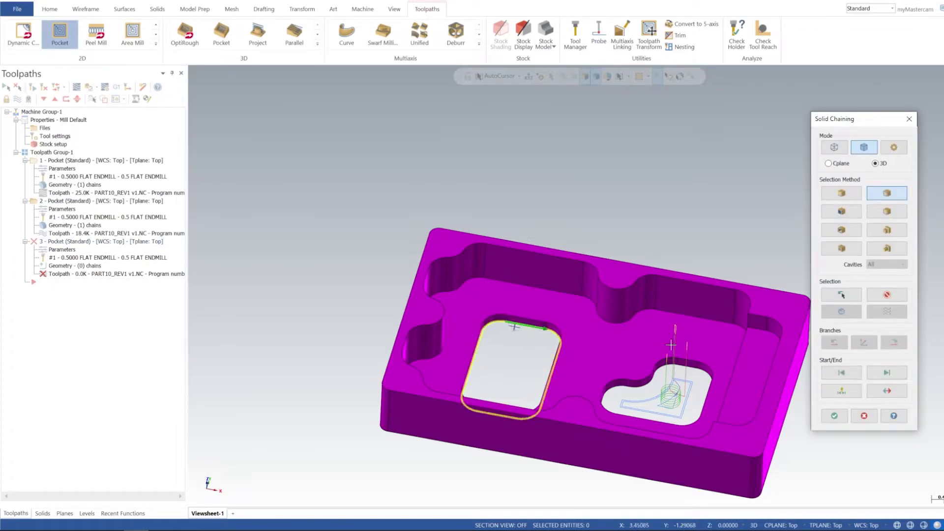
left_click(834, 415)
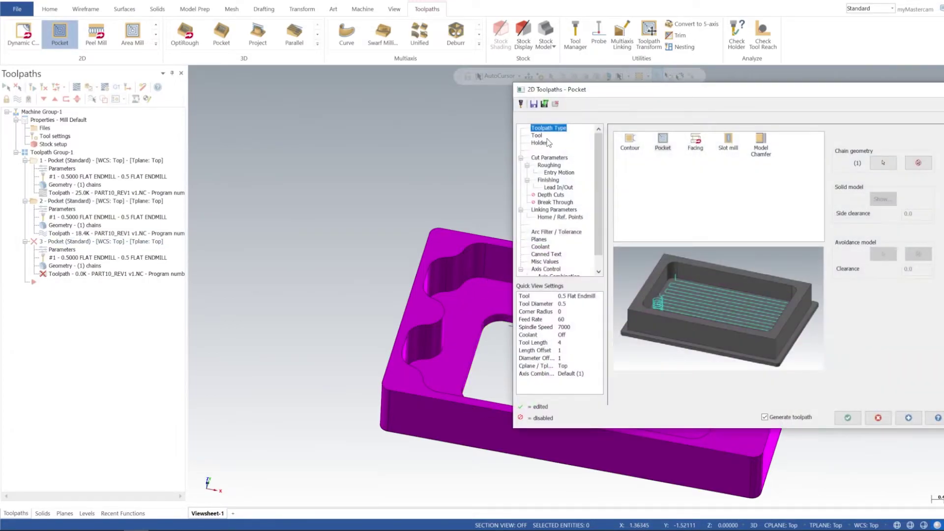
Step: Select the 0.5 flat endmill for the third pocket, with spindle speed 7000 and feed rate 60
left_click(547, 158)
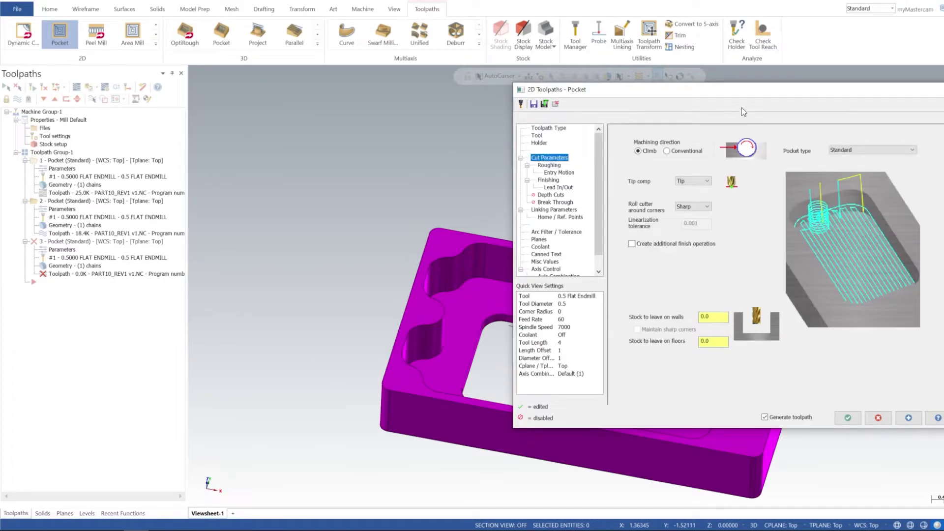
left_click_drag(745, 93, 631, 104)
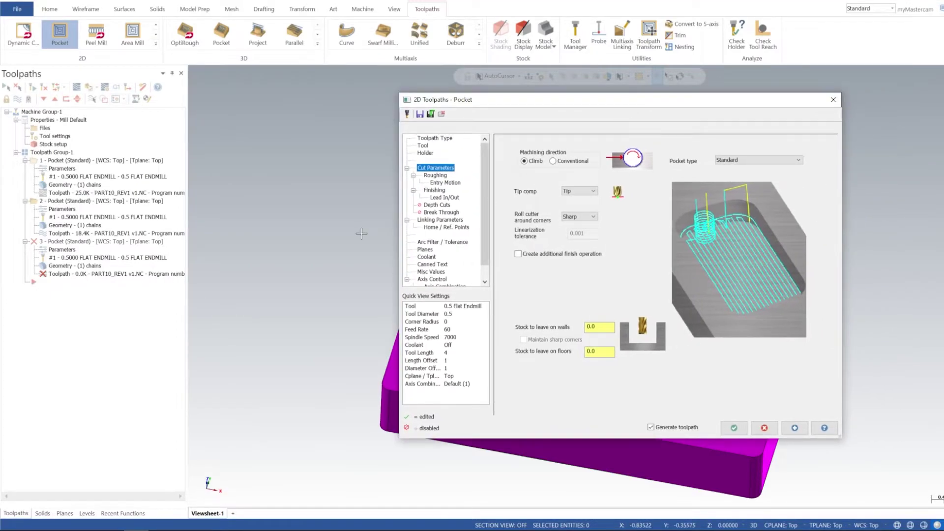
left_click(423, 146)
left_click(538, 155)
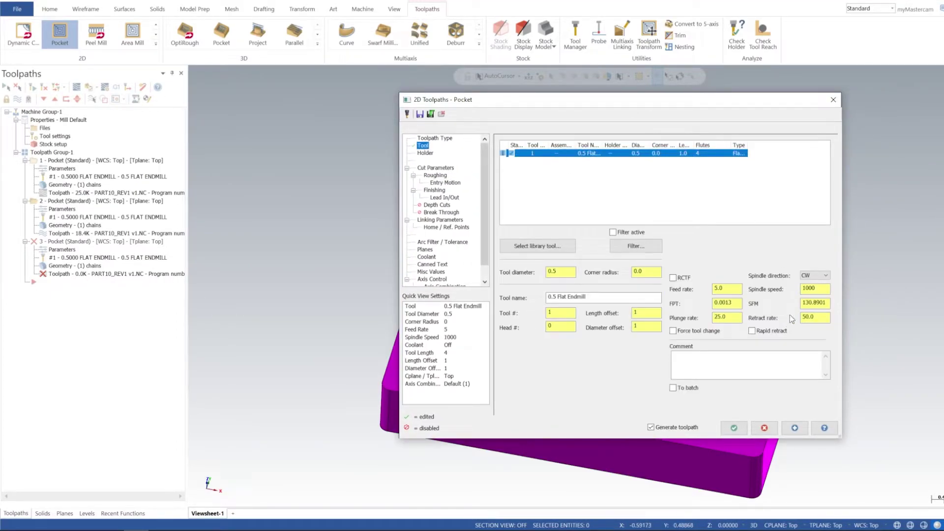
double_click(811, 289)
type("700")
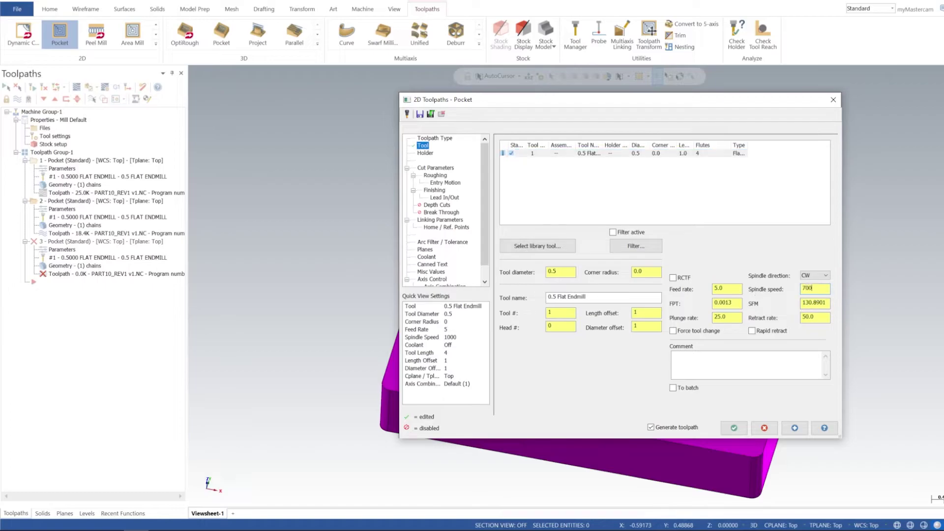
double_click(735, 290)
double_click(726, 318)
Step: Turn off the third pocket's roughing entry motion and review its roughing, finishing and lead in/out settings
left_click(443, 182)
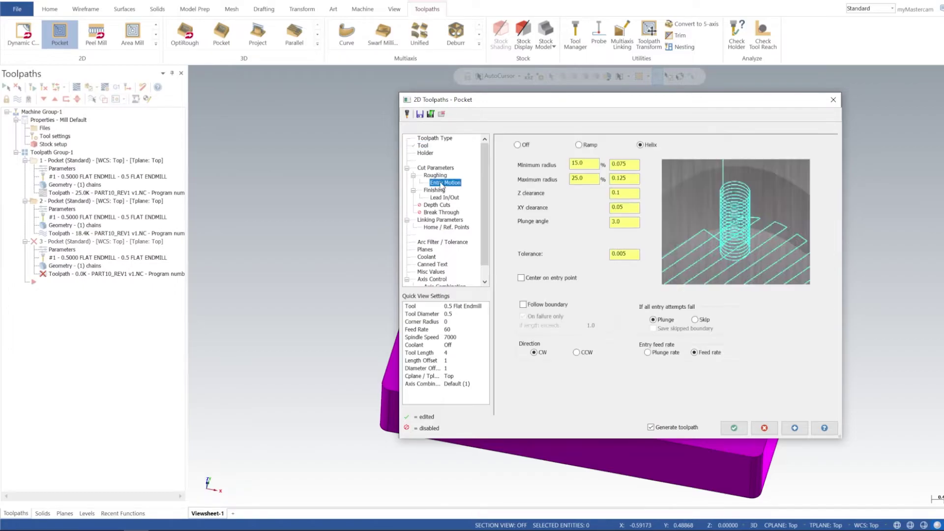
left_click(518, 145)
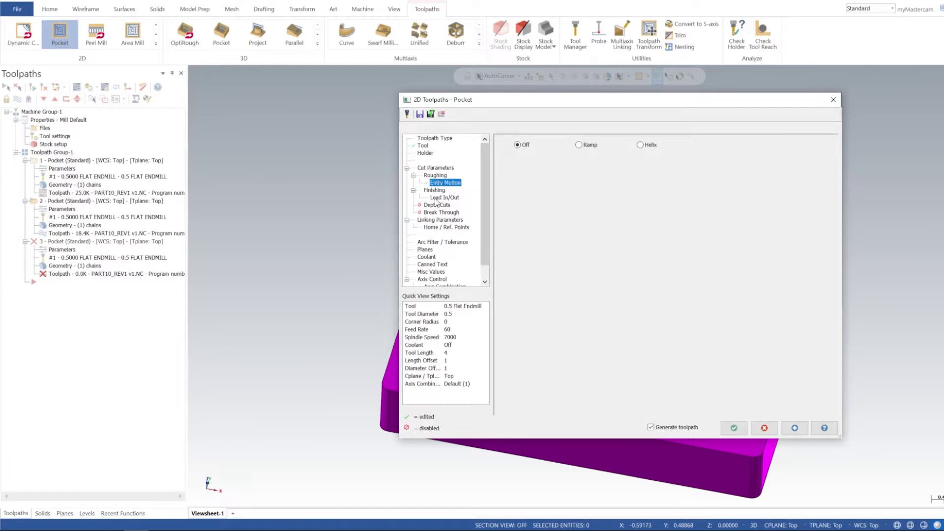
left_click(435, 191)
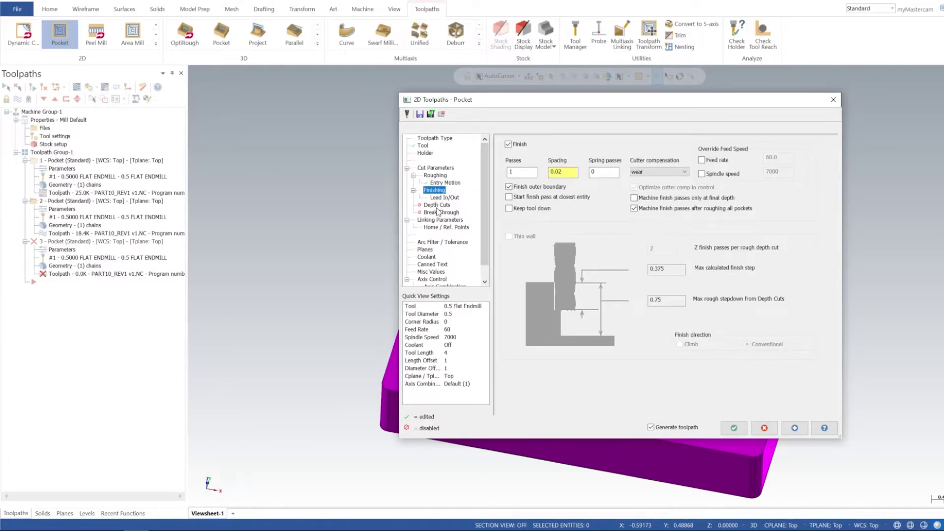
left_click(435, 176)
left_click(441, 182)
left_click(435, 175)
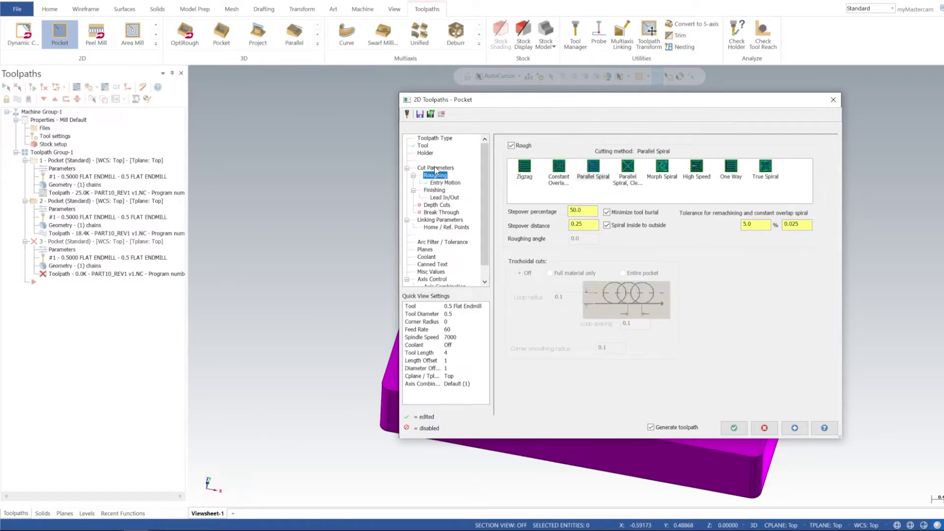
left_click(434, 191)
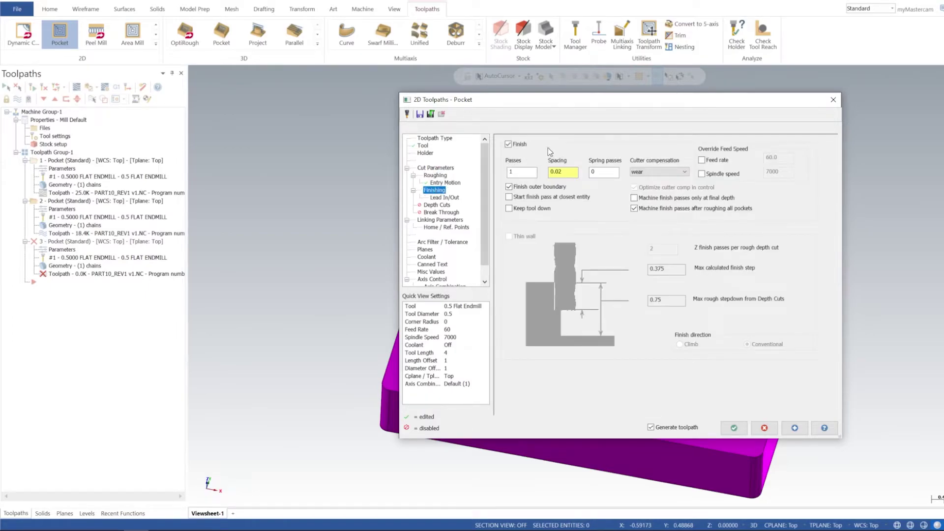
left_click(445, 197)
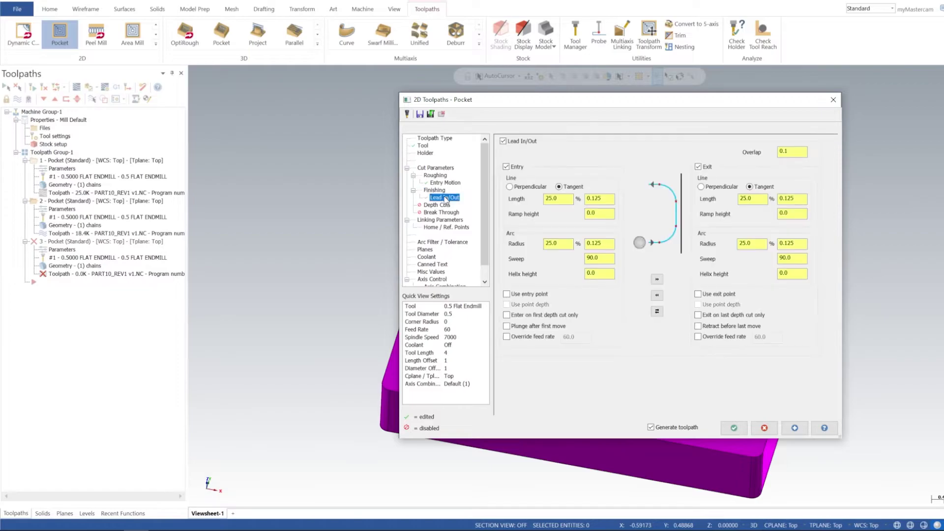
Step: Enable the entry point option for the third pocket's lead-in, leaving the exit point off
left_click(532, 295)
left_click(711, 293)
left_click(712, 293)
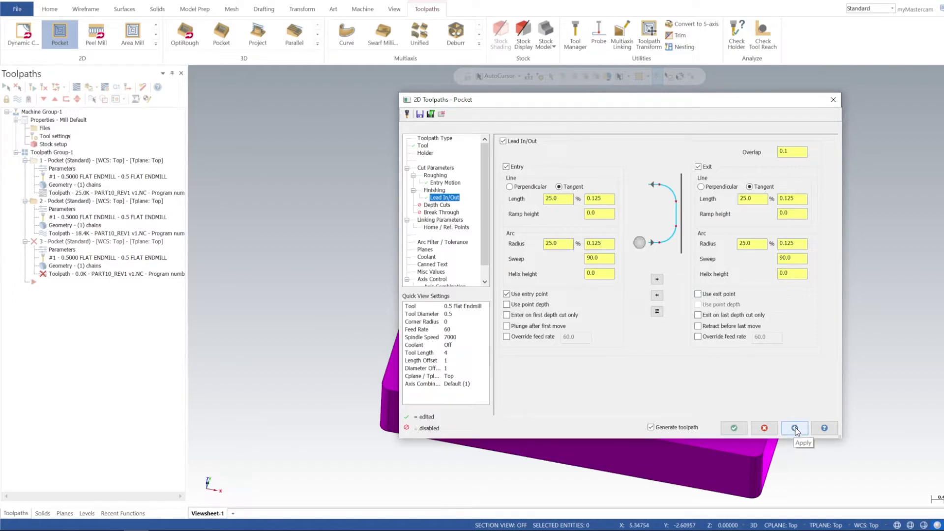
Step: Set the third pocket's top of stock to -0.625 from the rounded rectangular opening's edge, and accept the toolpath
left_click(440, 219)
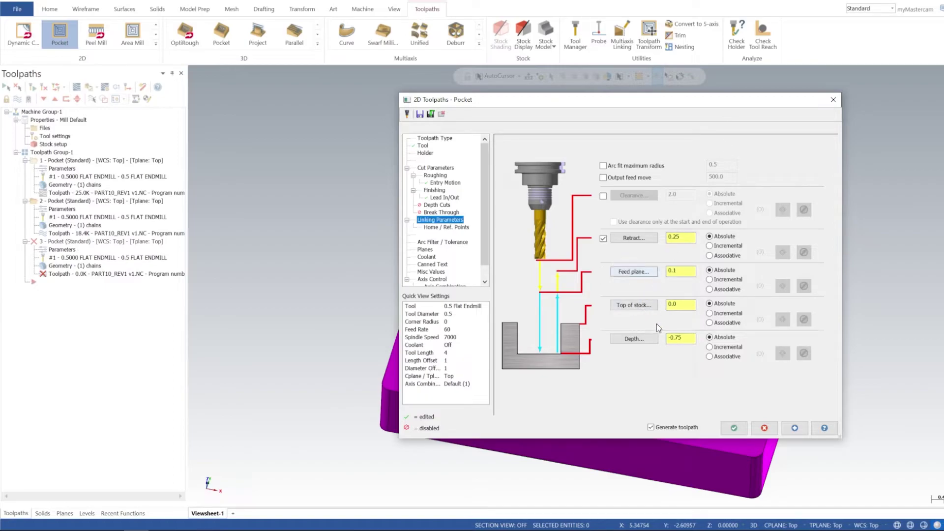
left_click(634, 306)
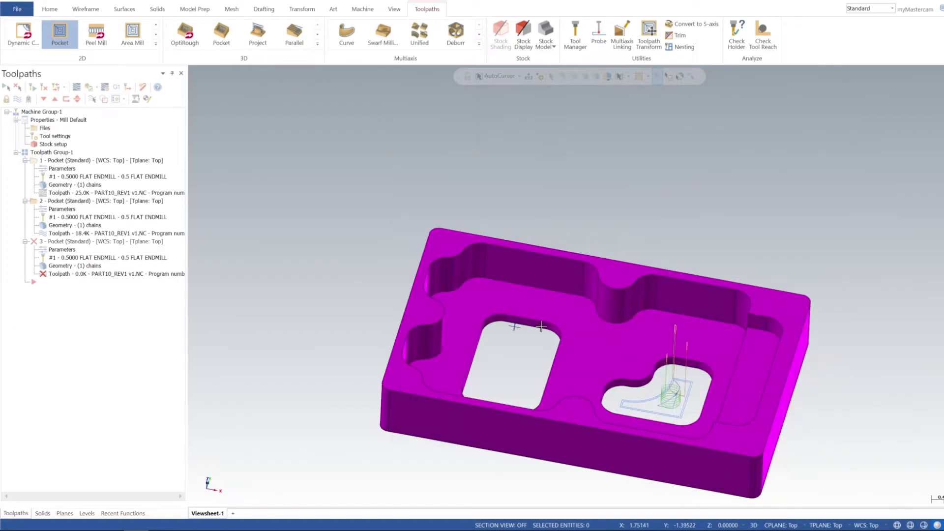
left_click(548, 326)
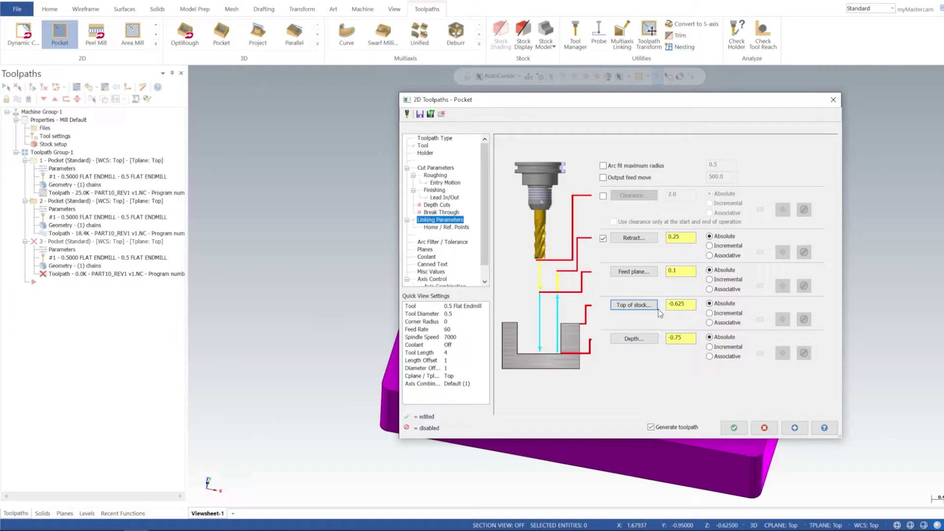
left_click(794, 427)
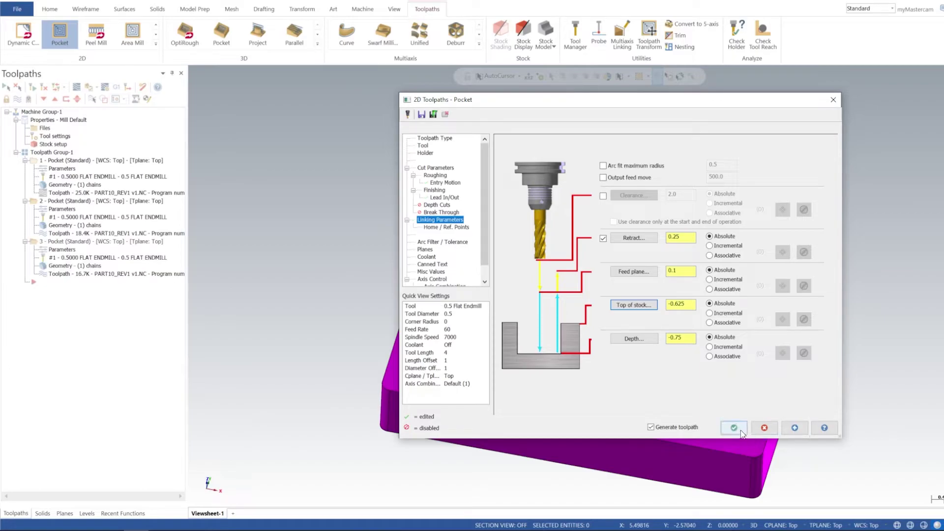
left_click(733, 427)
Step: Add the point near the rounded rectangular opening's upper edge as a wireframe point chain to the third pocket's geometry
left_click(68, 266)
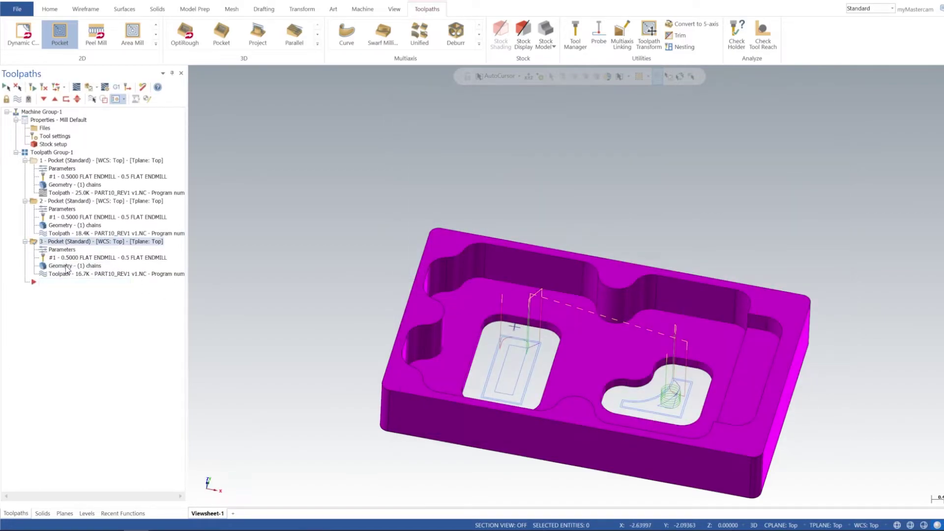
right_click(44, 132)
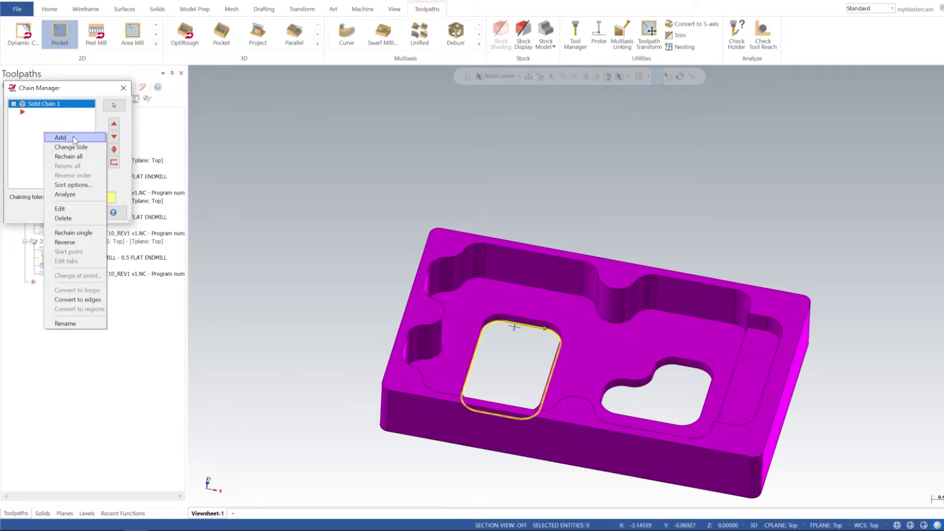
left_click(57, 137)
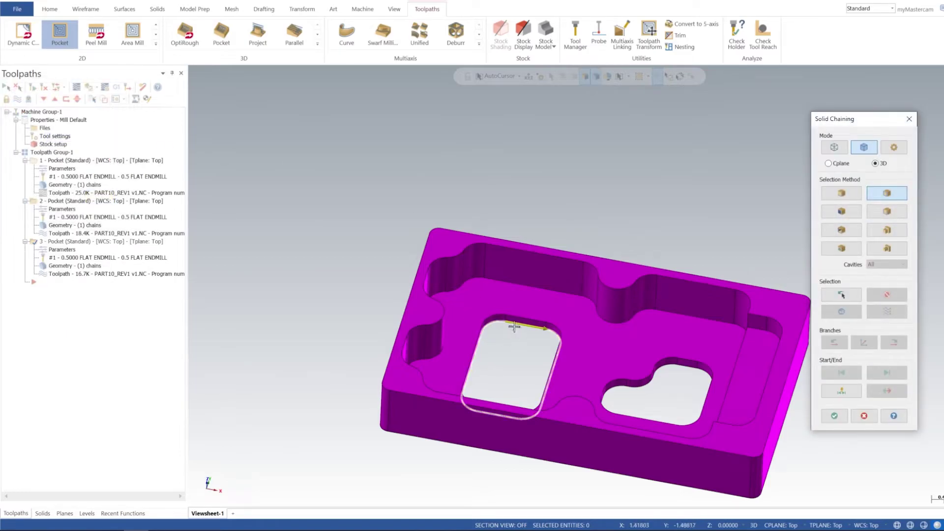
left_click(835, 147)
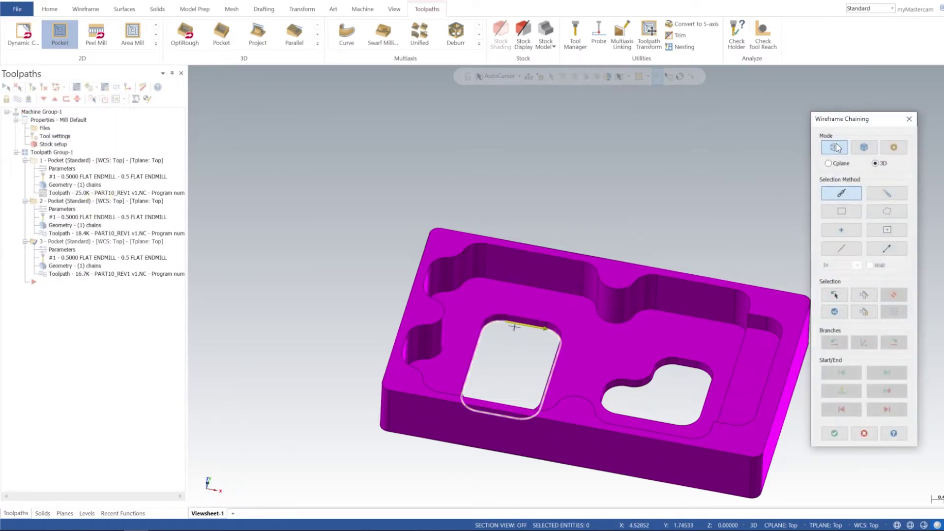
left_click(839, 194)
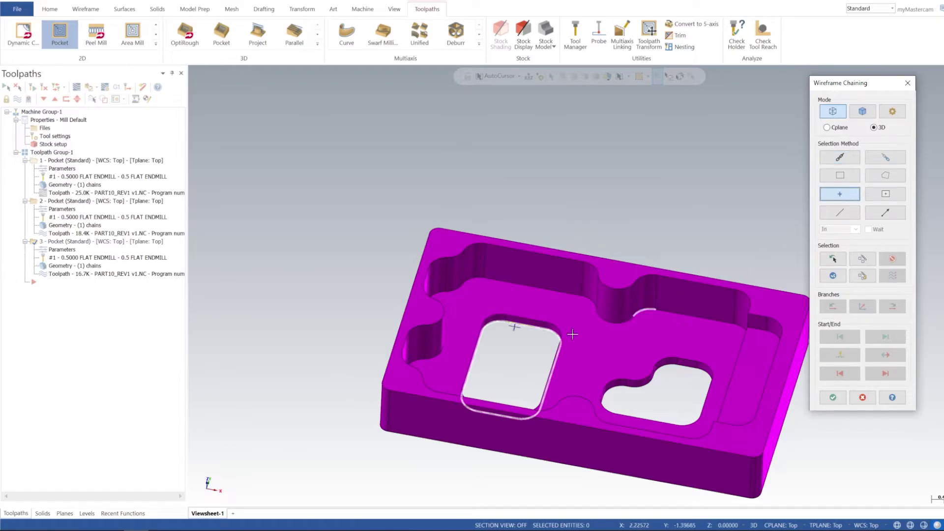
left_click(514, 327)
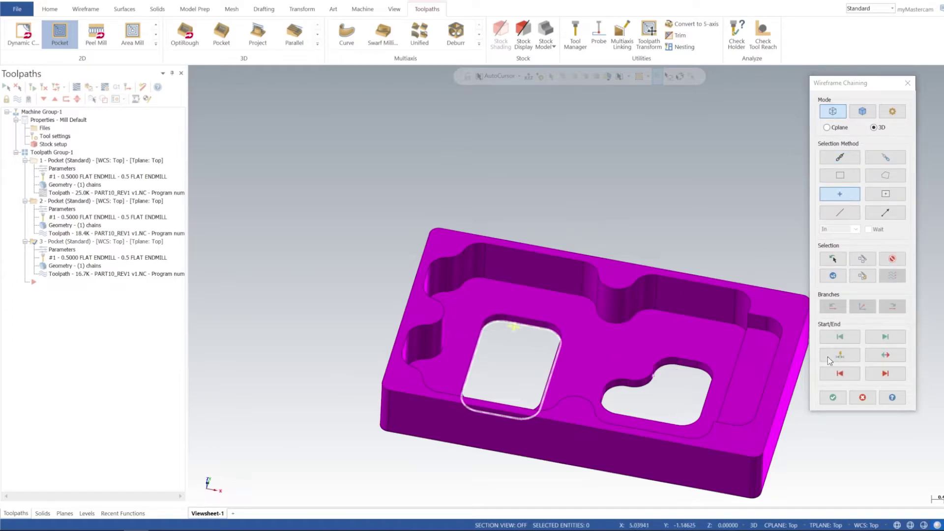
left_click(832, 397)
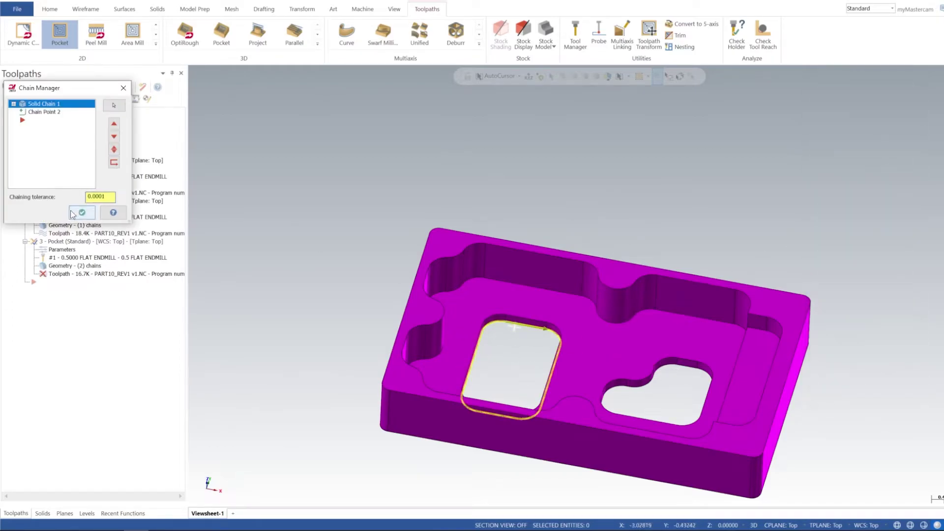
Step: Accept the third pocket's edited chains and regenerate its toolpath
left_click_drag(49, 113, 223, 95)
left_click(245, 216)
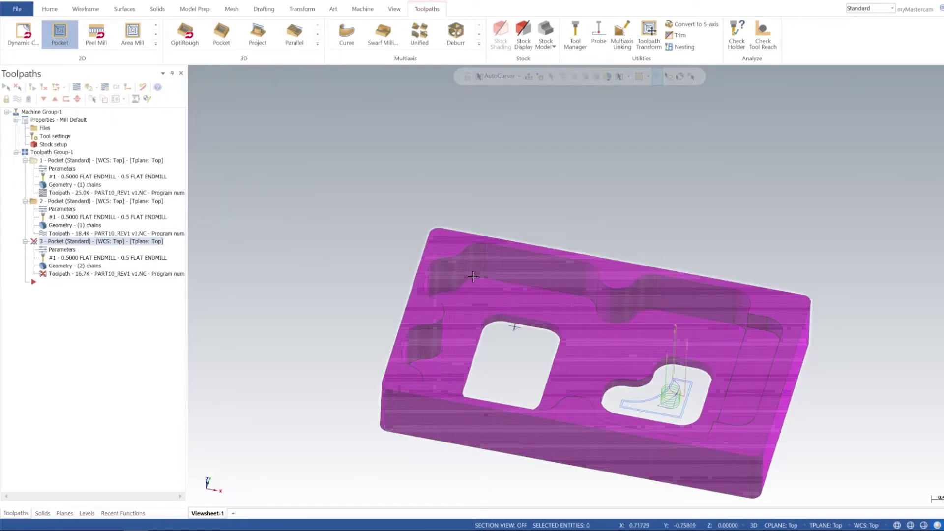
left_click(31, 88)
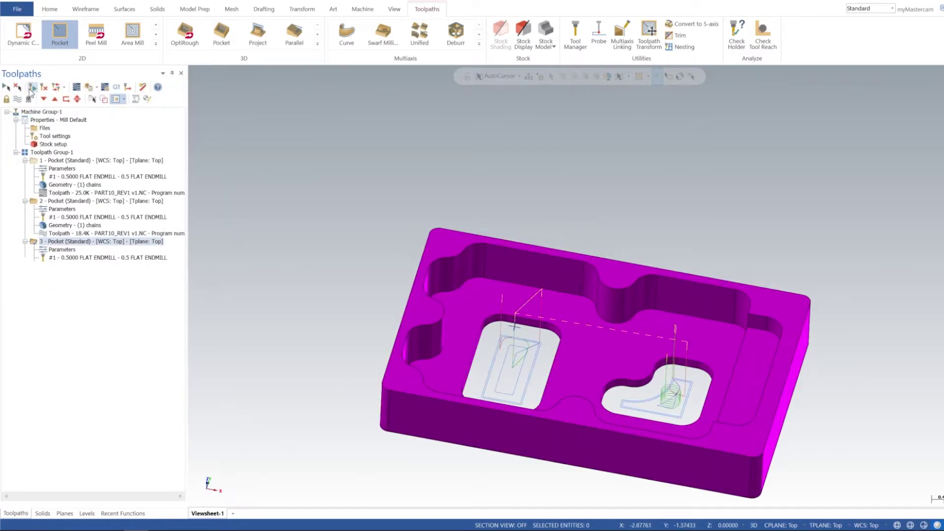
Step: Examine the third pocket's entry move and cutting passes inside the rounded rectangular opening
scroll(516, 340, "up", 4)
scroll(516, 340, "up", 5)
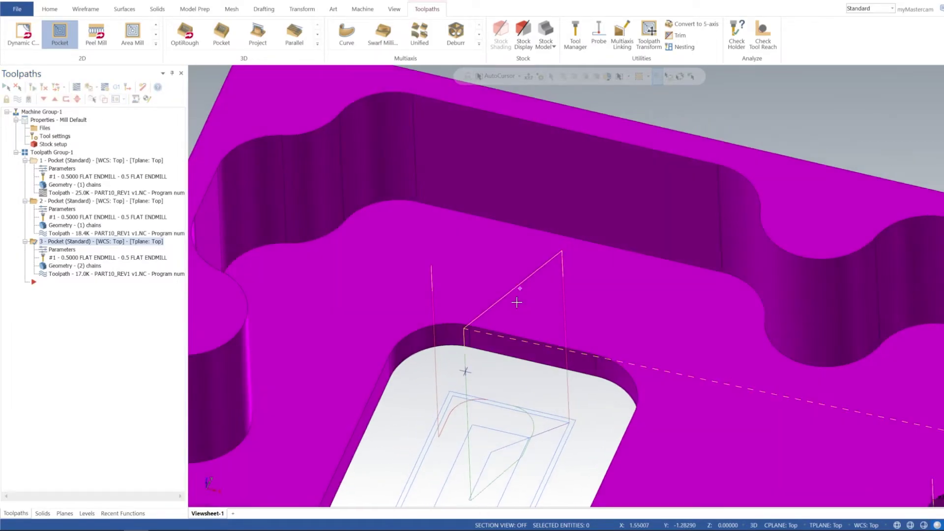
middle_click_drag(517, 302, 464, 314)
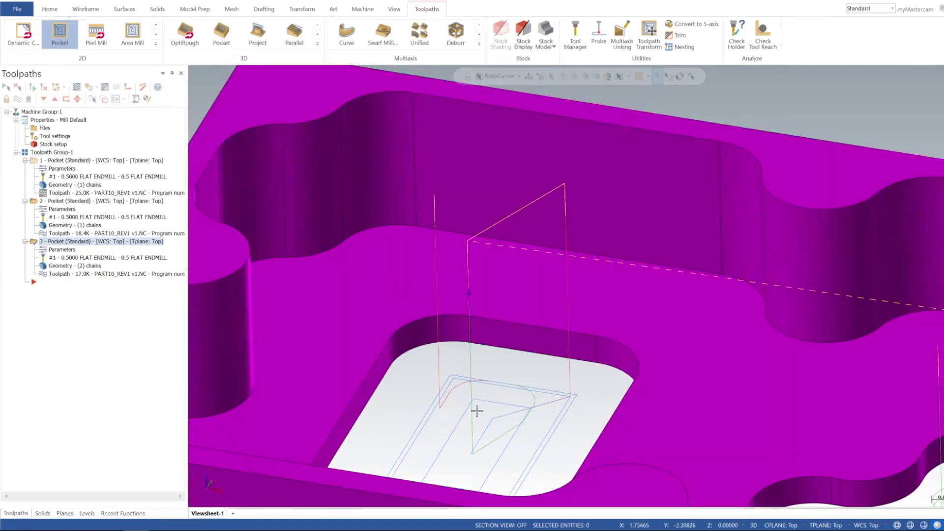
middle_click_drag(476, 411, 490, 436)
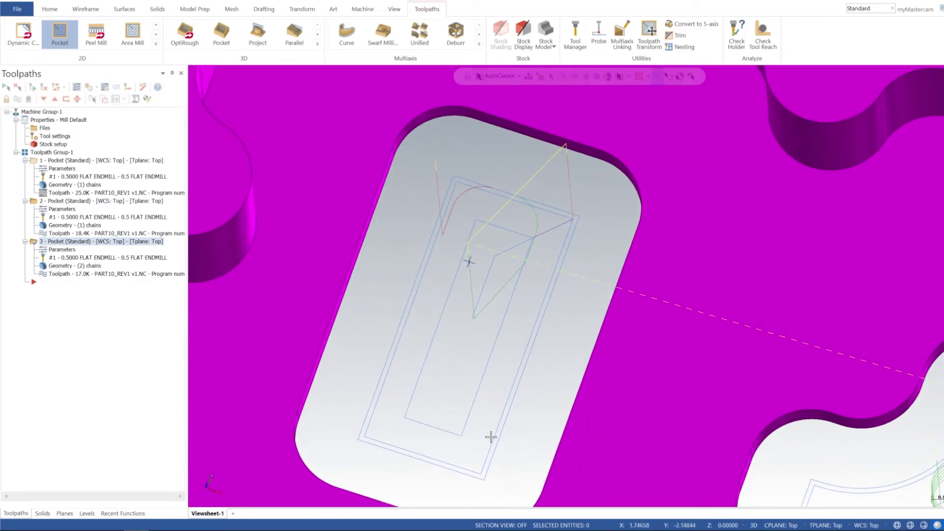
scroll(488, 298, "down", 5)
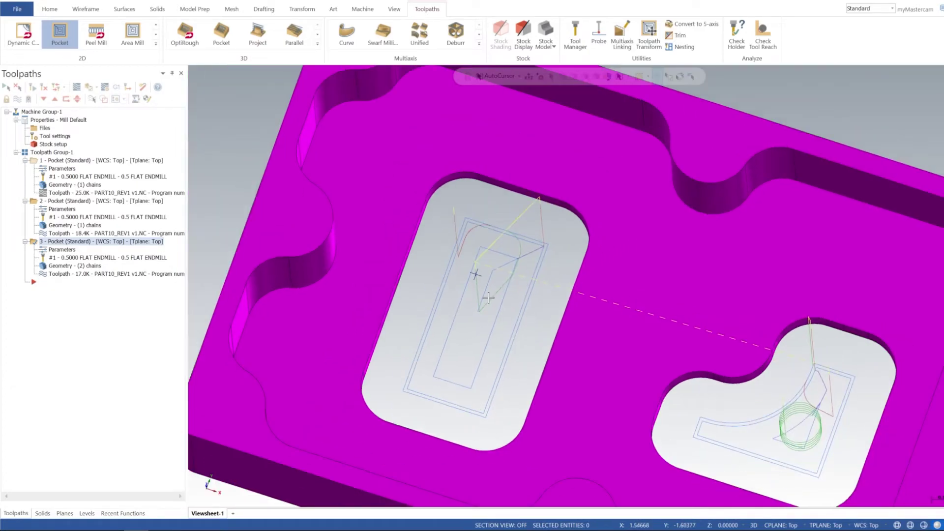
middle_click_drag(498, 319, 530, 303)
middle_click_drag(549, 274, 654, 331)
middle_click_drag(565, 320, 557, 328)
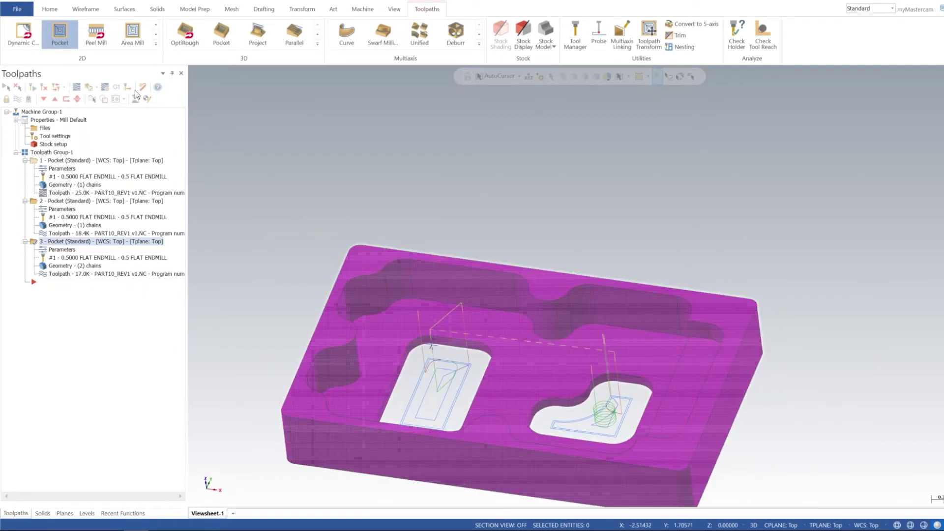
Step: Start a fourth 2D Pocket toolpath and set solid chaining to pick a partial edge loop
left_click(59, 35)
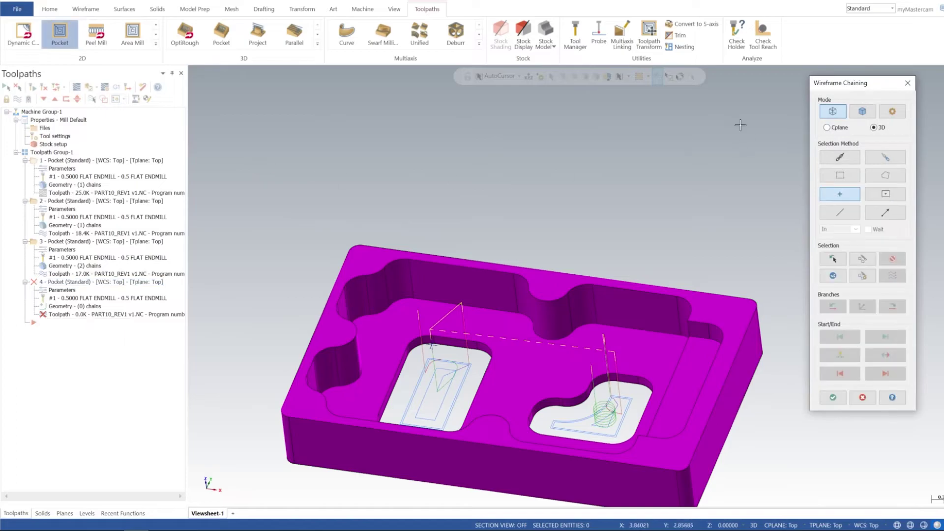
left_click(863, 115)
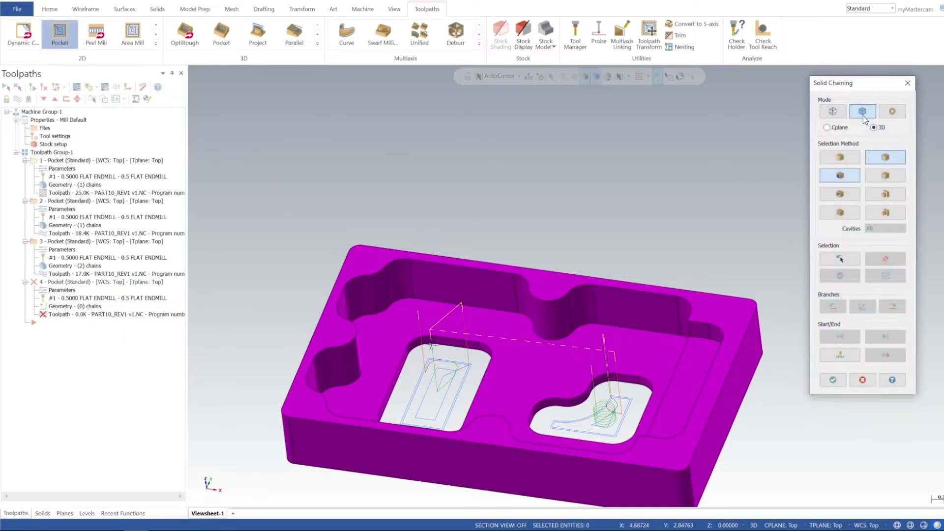
left_click(882, 176)
middle_click_drag(649, 216, 684, 292)
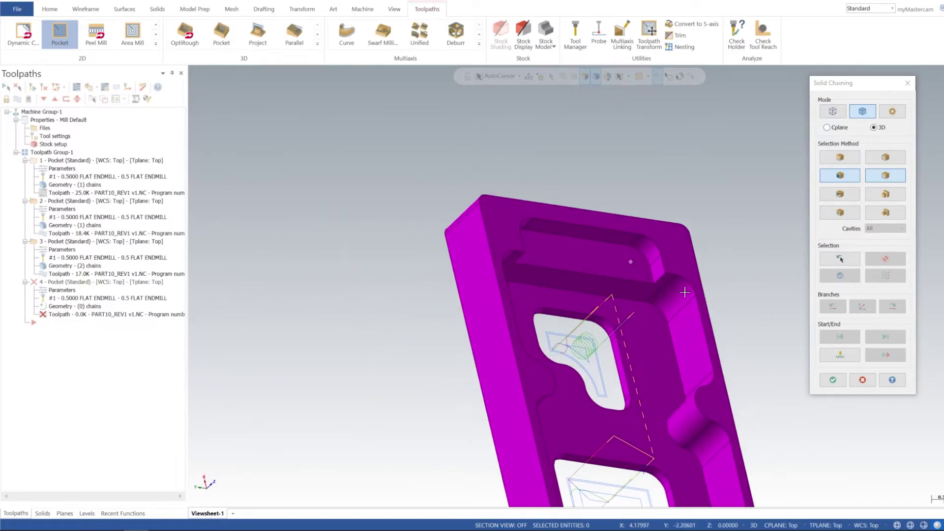
left_click(651, 277)
middle_click_drag(566, 255, 514, 238)
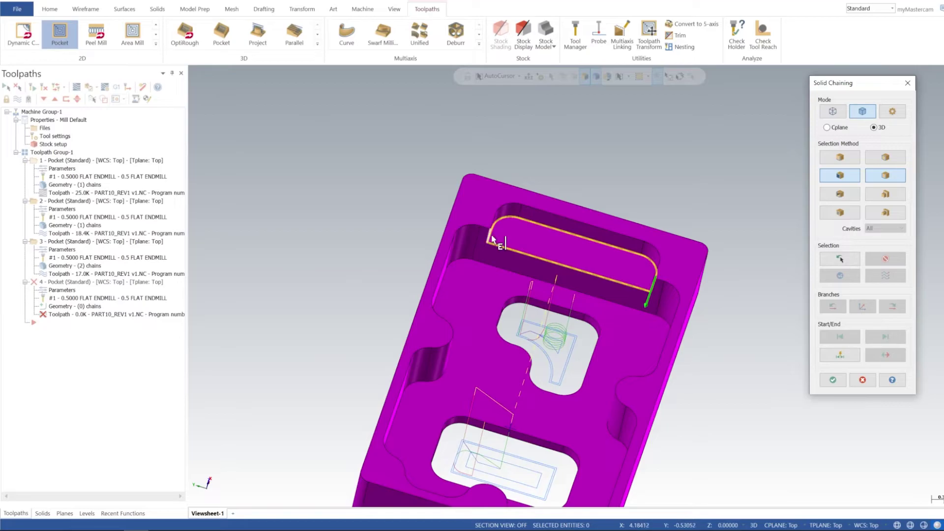
scroll(491, 241, "up", 3)
middle_click_drag(556, 244, 472, 235)
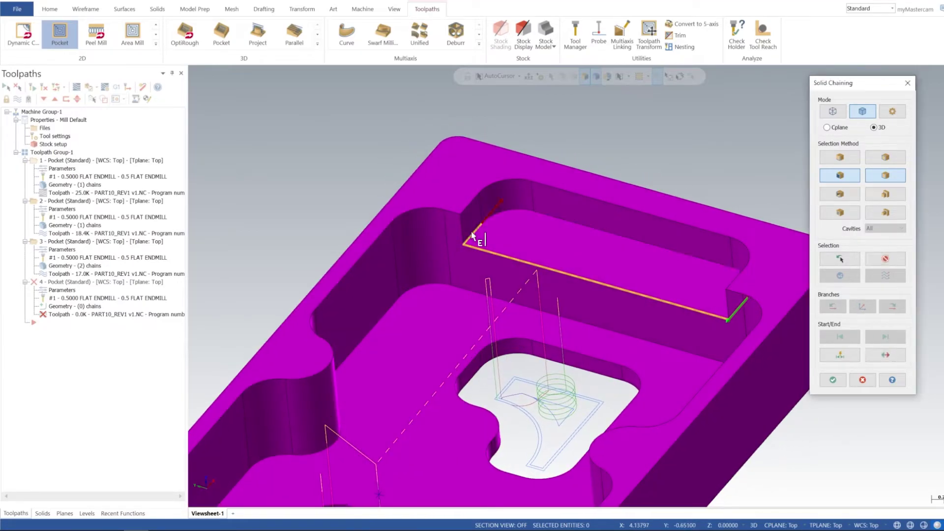
middle_click_drag(685, 285, 771, 307)
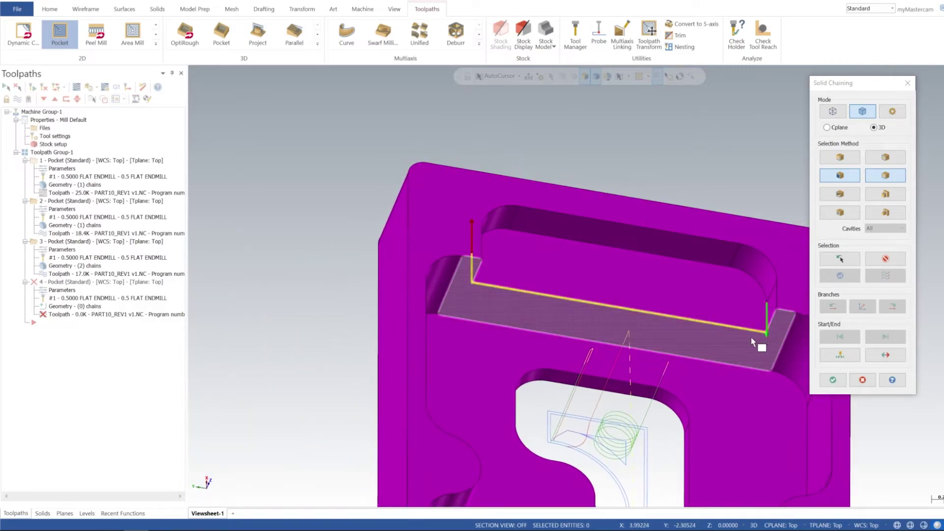
left_click(885, 258)
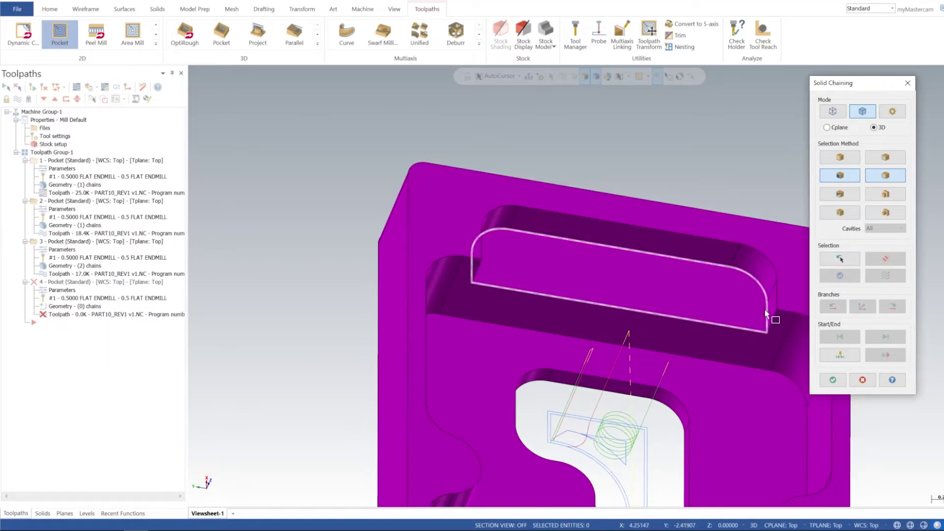
Step: Chain the shelf floor's edges along its rounded outer wall from one short end edge to the other, excluding the straight open side
left_click(768, 332)
middle_click_drag(727, 295, 759, 321)
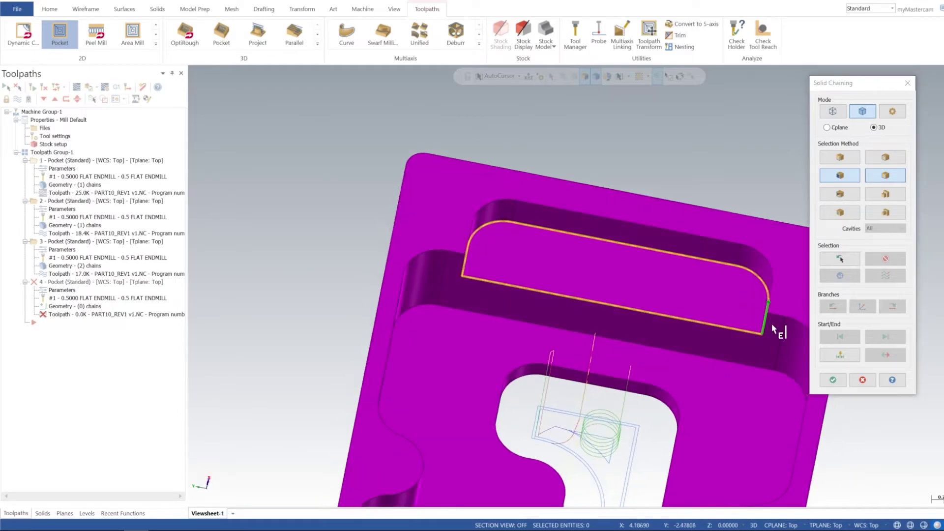
middle_click_drag(707, 293, 583, 248)
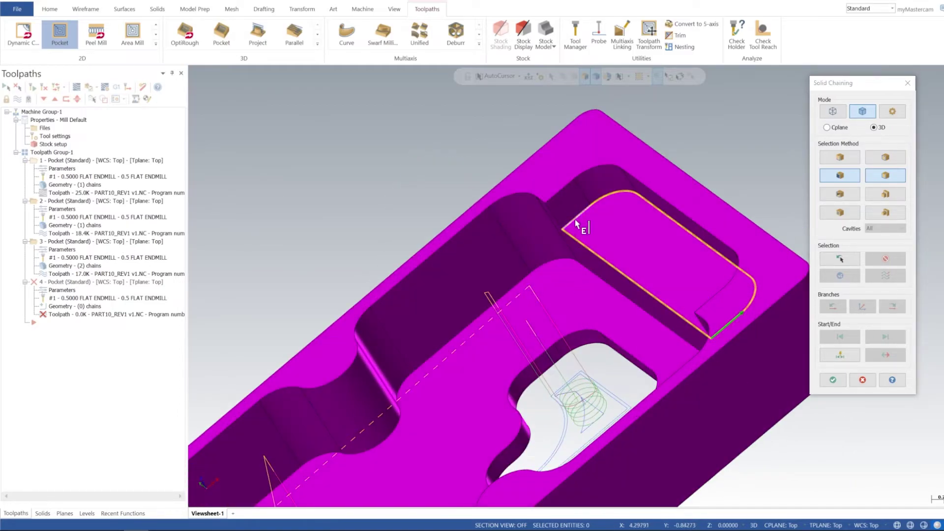
middle_click_drag(653, 301, 674, 279)
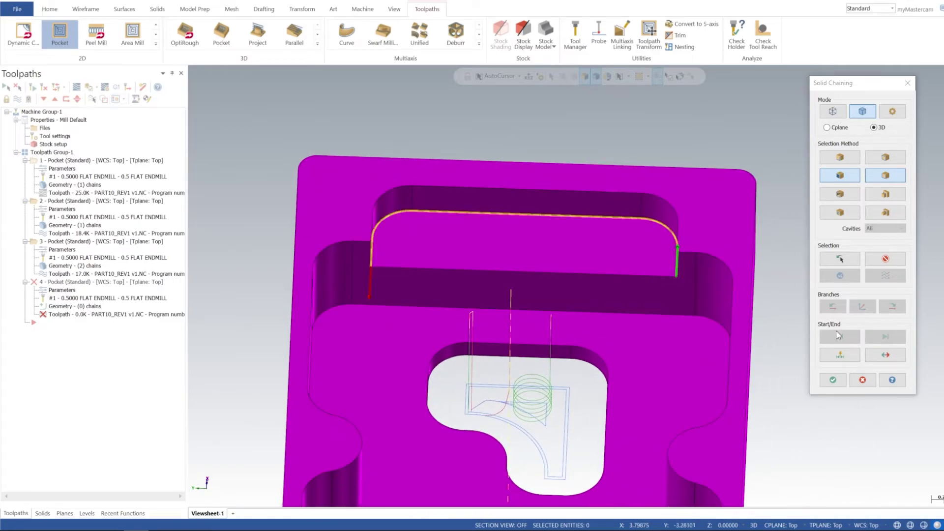
left_click(832, 380)
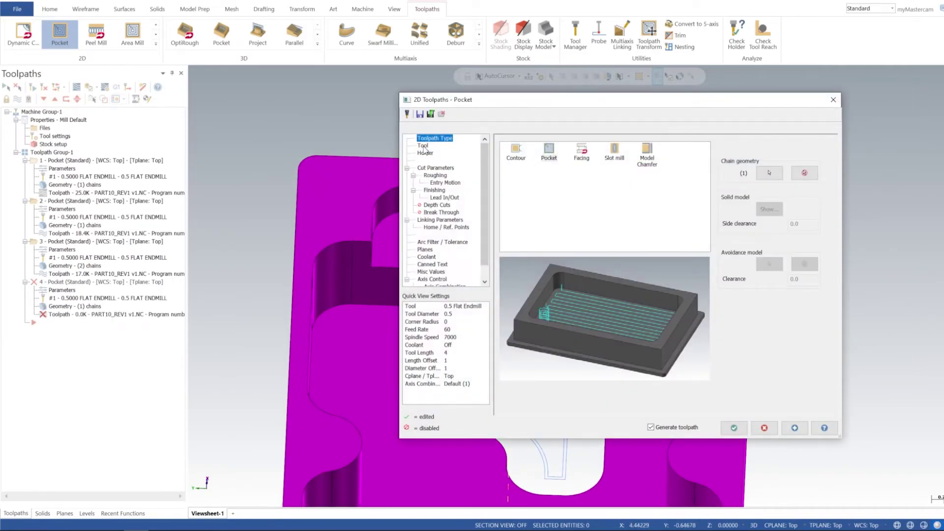
Step: Select the 0.5 flat endmill for the fourth pocket, with spindle speed 7000 and feed rate 60
left_click(423, 146)
left_click(595, 154)
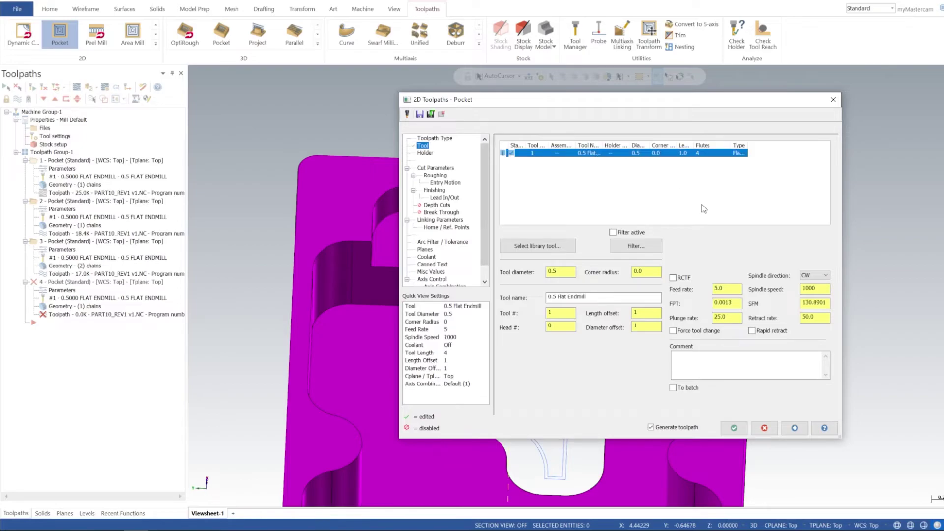
double_click(824, 290)
type("700")
key("Tab")
double_click(725, 289)
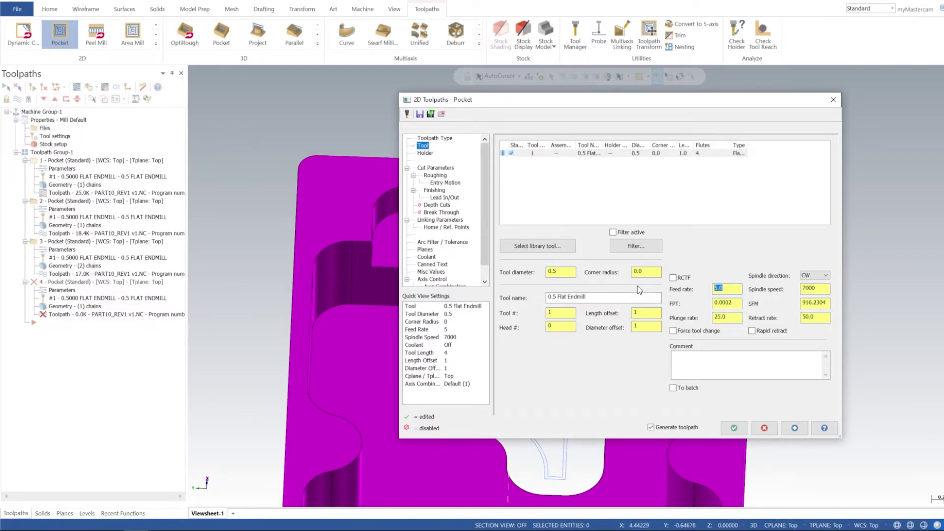
double_click(724, 317)
Step: Set the fourth pocket's pocket type to Open in its cut parameters
left_click(437, 168)
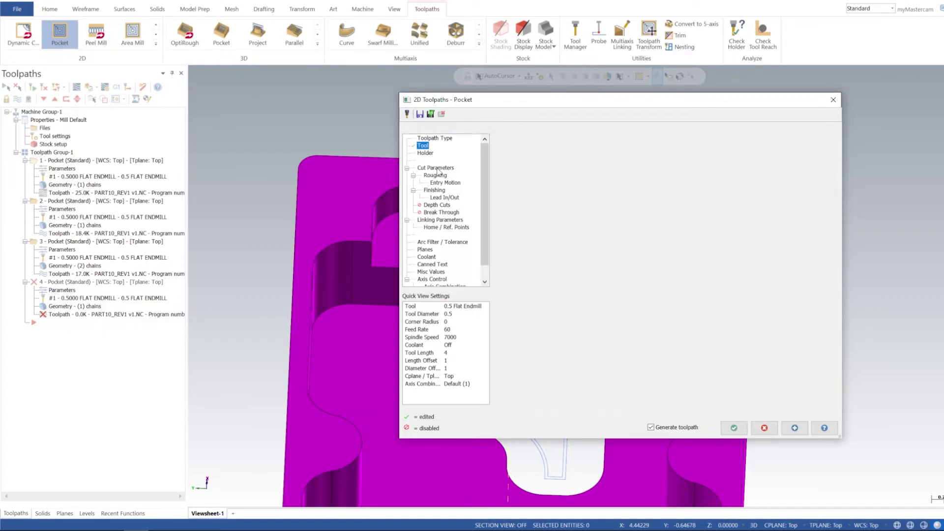
left_click(743, 161)
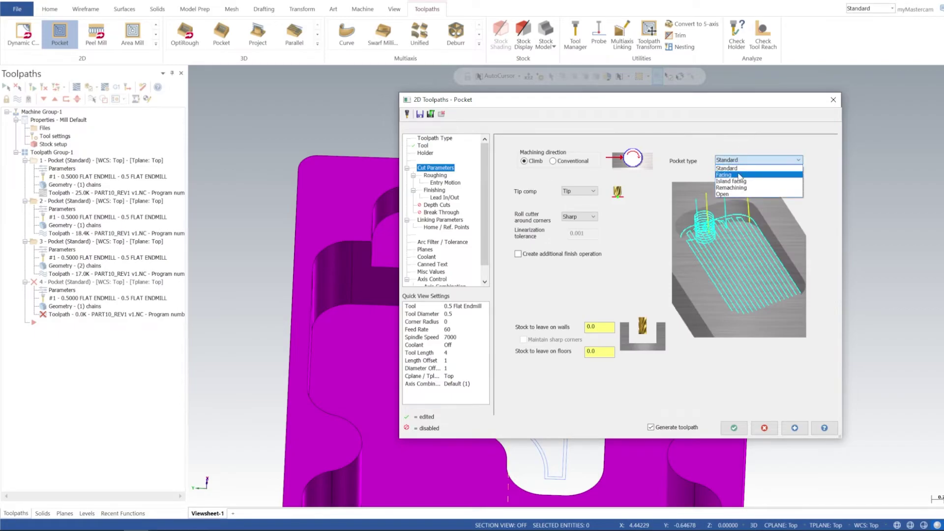
left_click(735, 194)
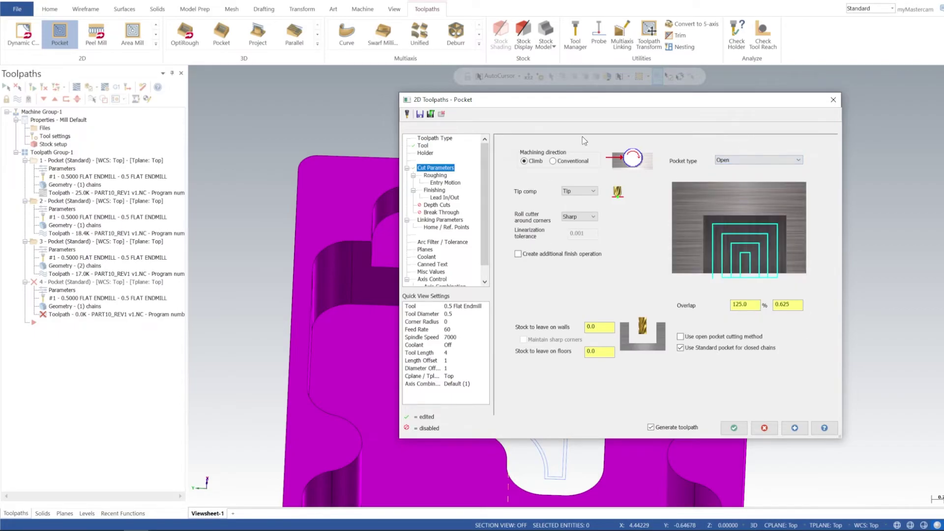
Step: Enable the open pocket cutting method in the fourth pocket's cut parameters and check its overlap, roughing and entry motion settings
left_click(710, 338)
left_click_drag(751, 305, 675, 304)
double_click(785, 305)
left_click(432, 176)
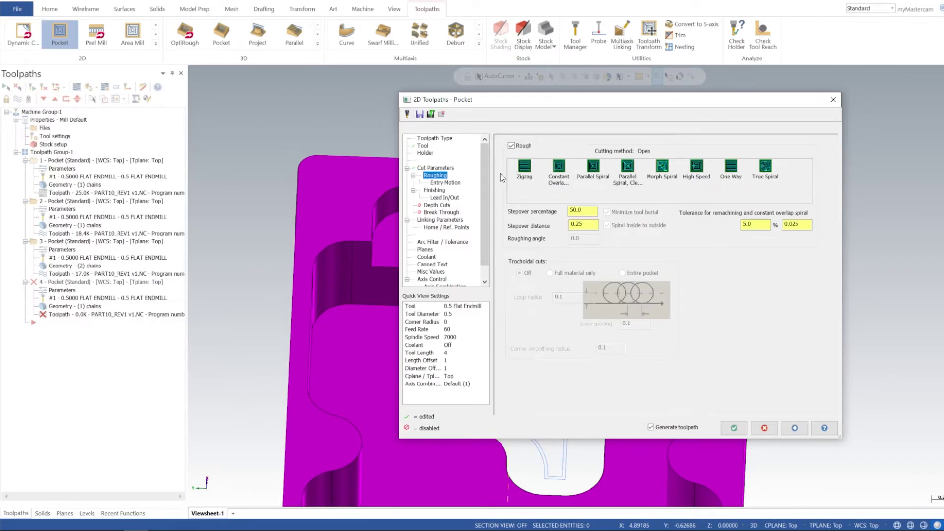
left_click(441, 167)
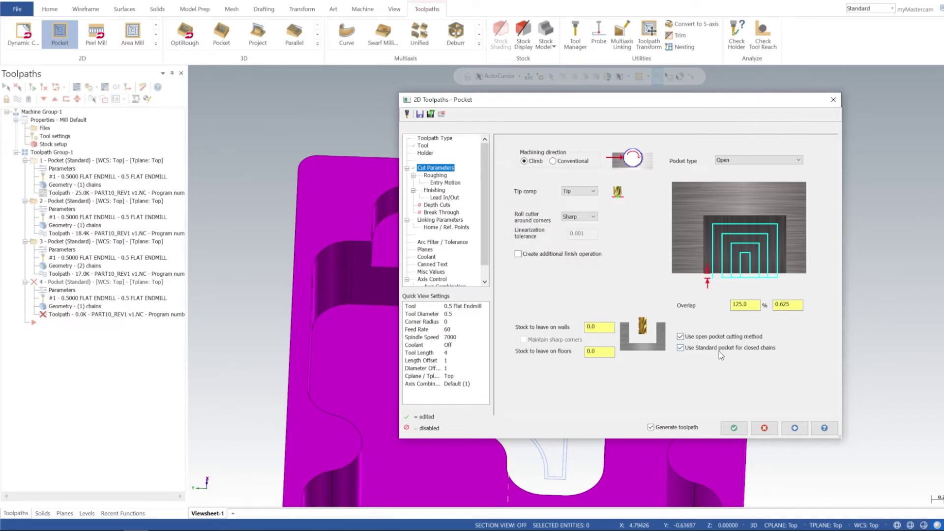
left_click(436, 176)
left_click(437, 183)
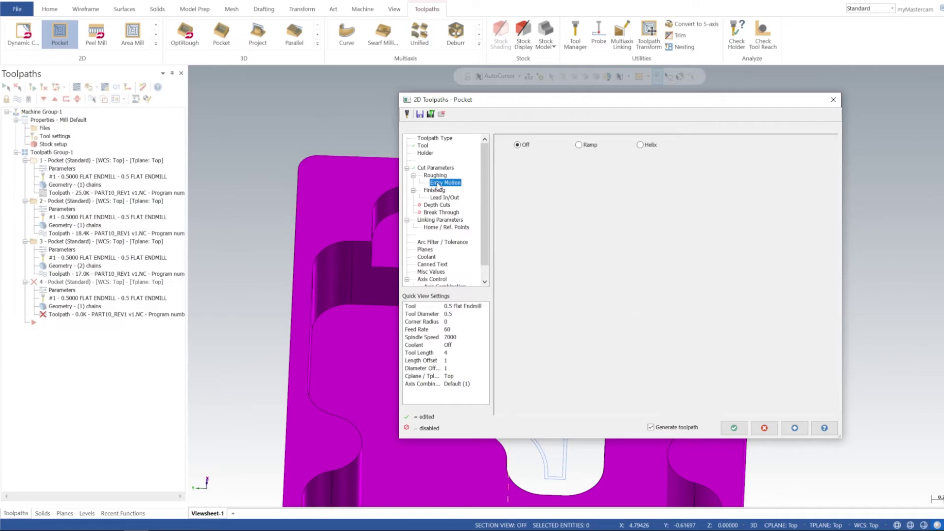
Step: Set the finishing lead-in arc radius and sweep to 0 and copy these entry values to the exit
left_click(434, 190)
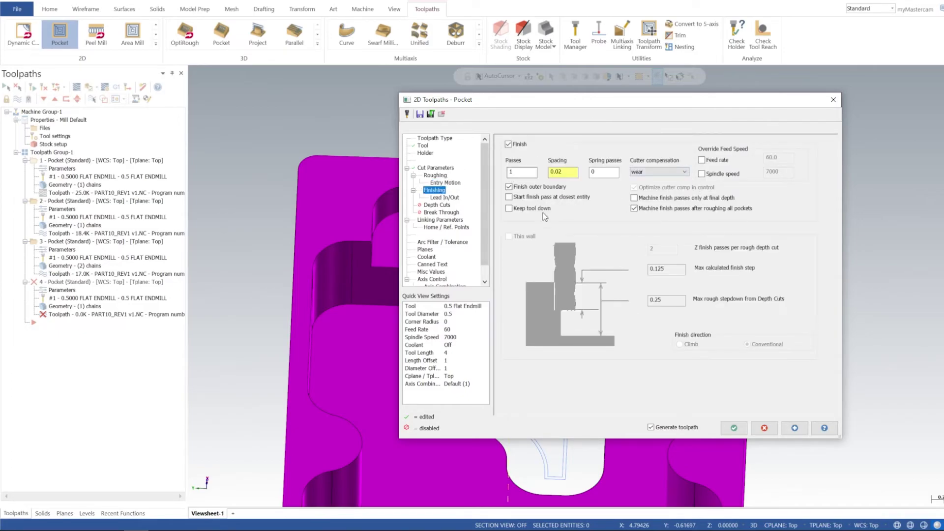
left_click(447, 197)
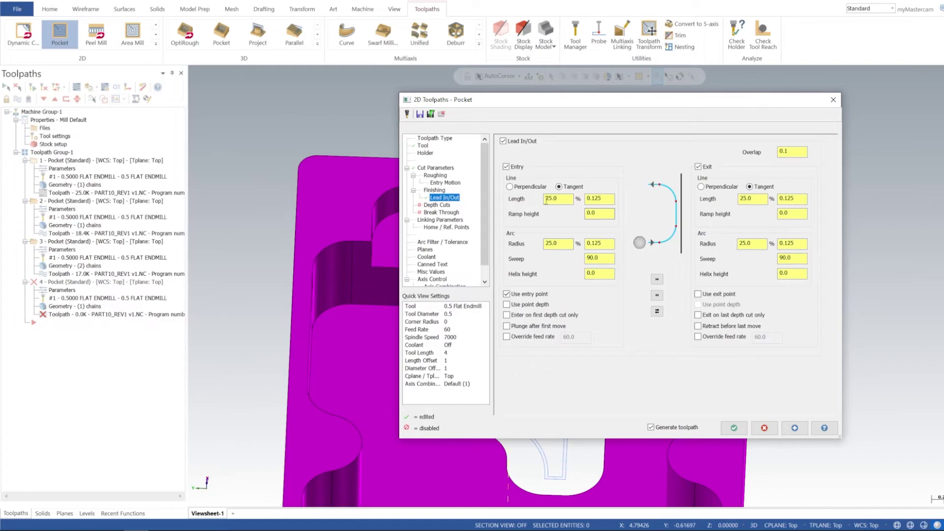
double_click(561, 244)
type("0")
key("Tab")
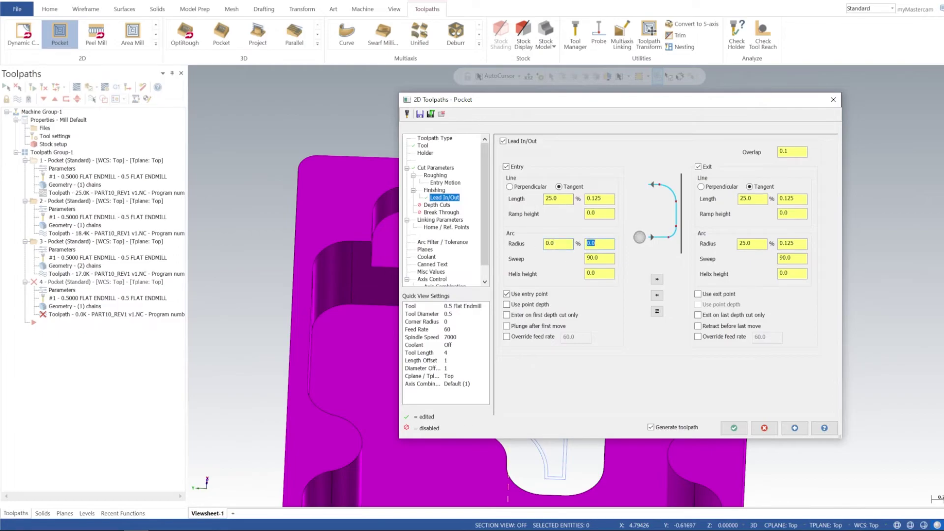
key("Tab")
type("0")
left_click(657, 279)
Step: Set the lead-in line length to 55%, copy it to the exit and apply the parameters to generate the toolpath
double_click(554, 198)
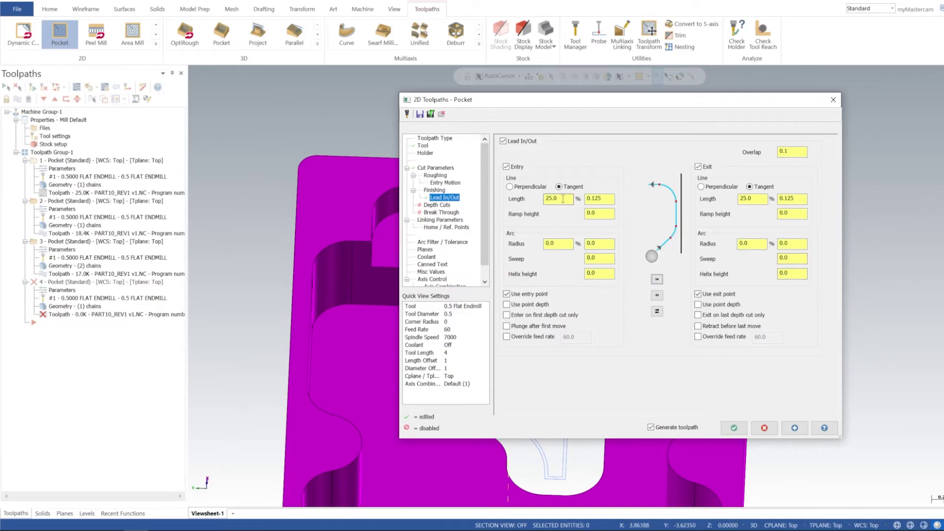
type("5")
left_click(656, 279)
left_click(794, 428)
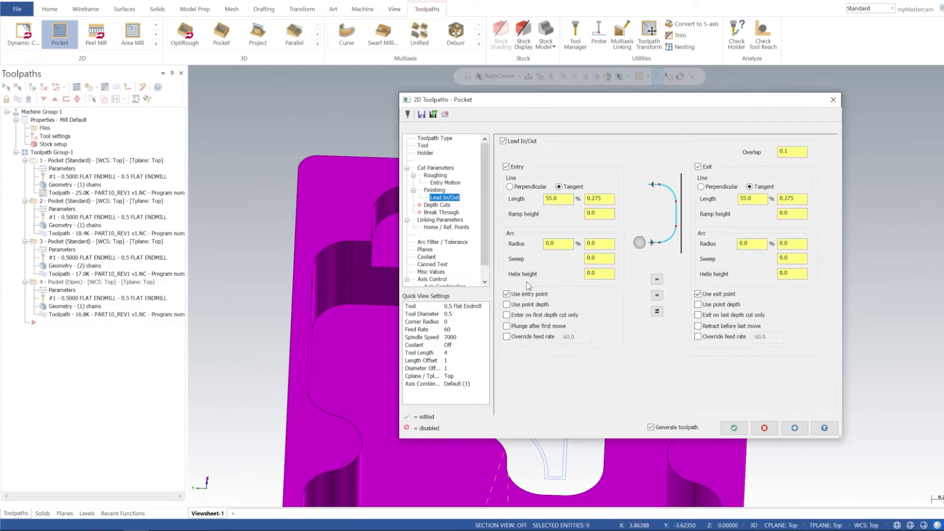
Step: Inspect the generated shelf toolpath on the model, check the depth in the linking parameters and accept the fourth pocket operation
left_click_drag(541, 103, 650, 107)
mouse_move(422, 227)
middle_mouse_down()
mouse_move(365, 245)
mouse_move(369, 257)
mouse_move(334, 229)
mouse_move(415, 229)
middle_mouse_up()
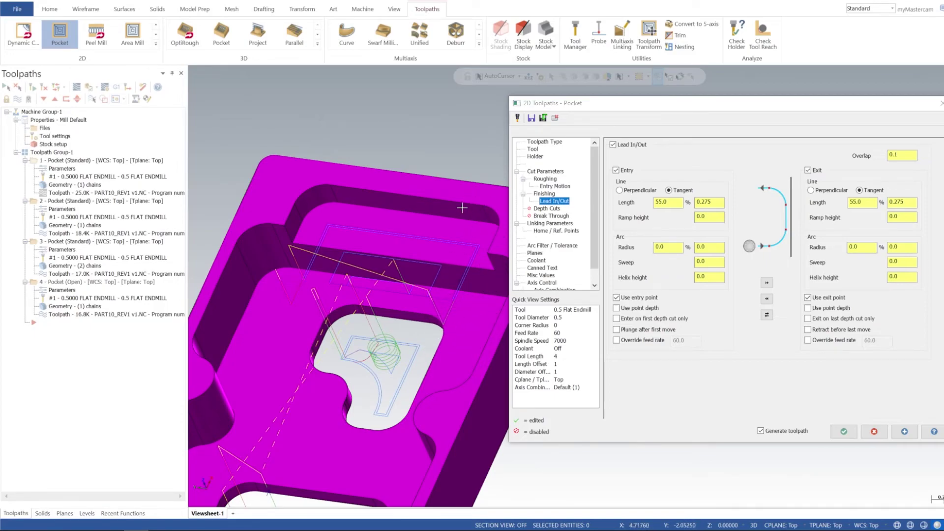
mouse_move(406, 233)
middle_mouse_down()
mouse_move(404, 259)
mouse_move(415, 238)
middle_mouse_up()
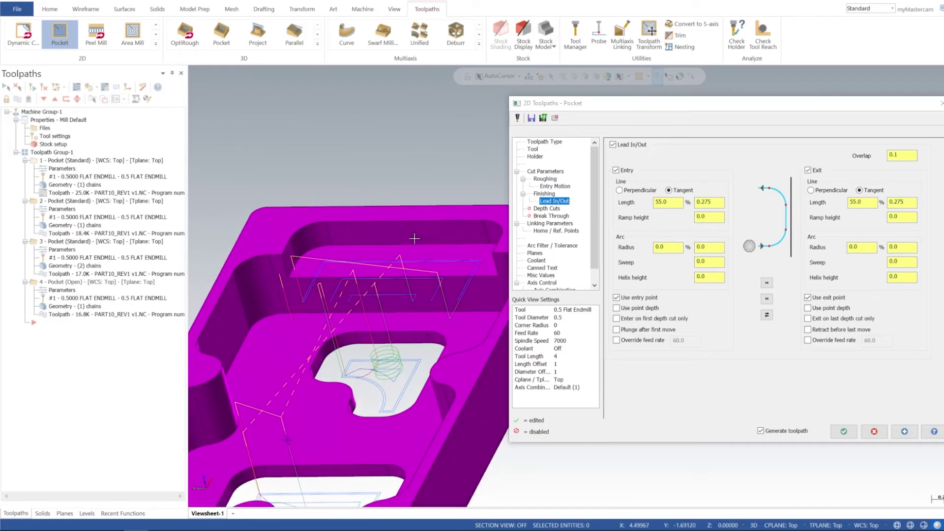
left_click(561, 224)
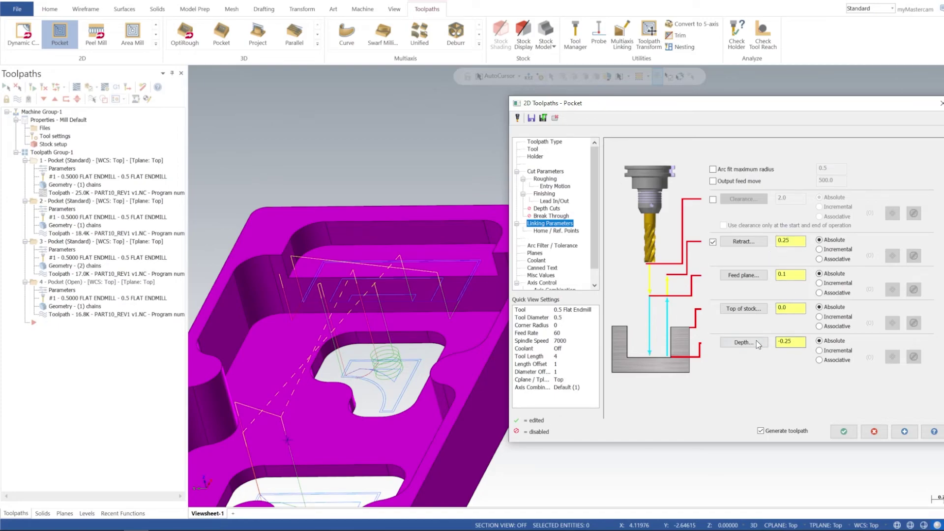
left_click_drag(797, 345, 751, 352)
left_click(904, 431)
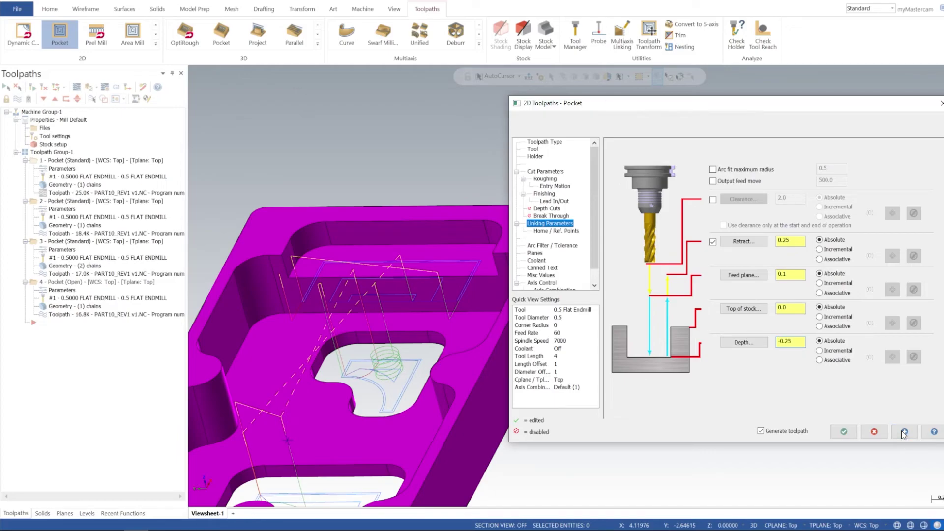
left_click(843, 431)
Step: Hide the toolpath display of the whole group and show only the fourth pocket's toolpath for inspection
middle_click_drag(624, 293, 728, 325)
left_click(51, 152)
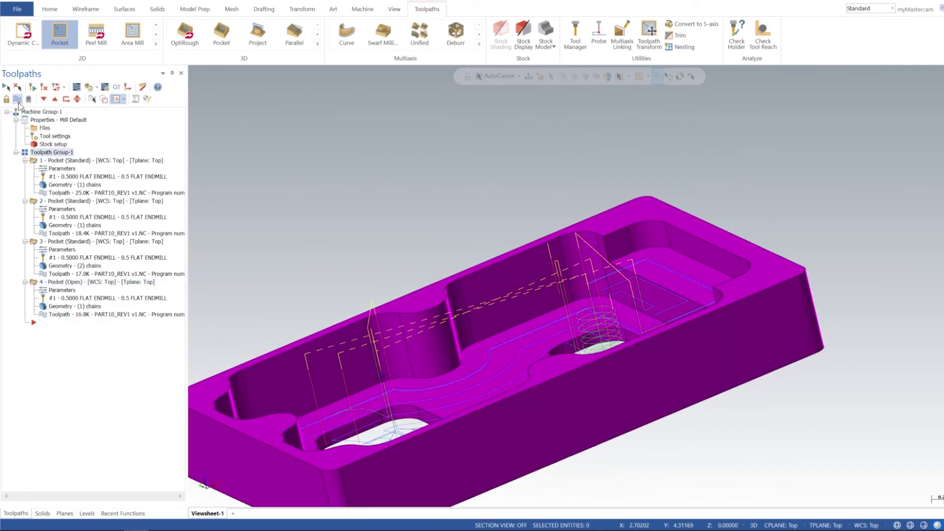
left_click(15, 101)
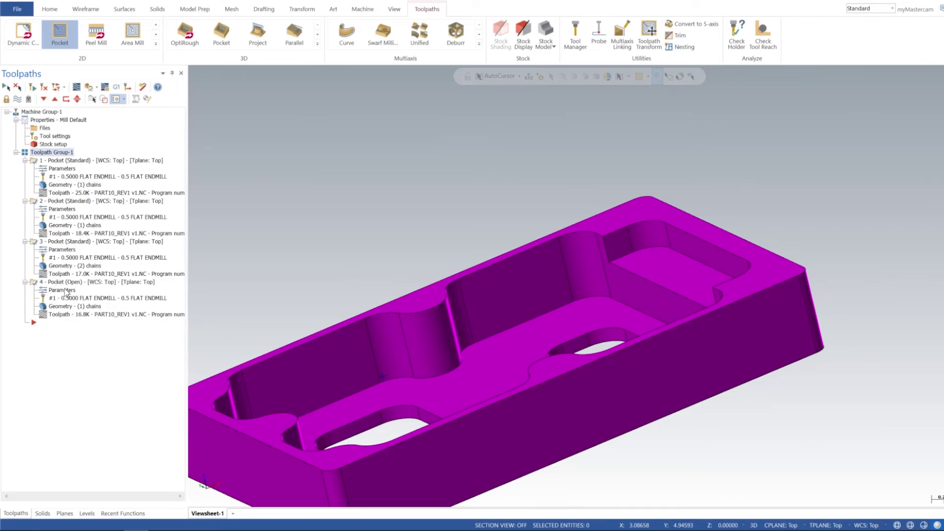
left_click(66, 283)
left_click(17, 99)
middle_click_drag(544, 226, 611, 252)
scroll(710, 278, "up", 5)
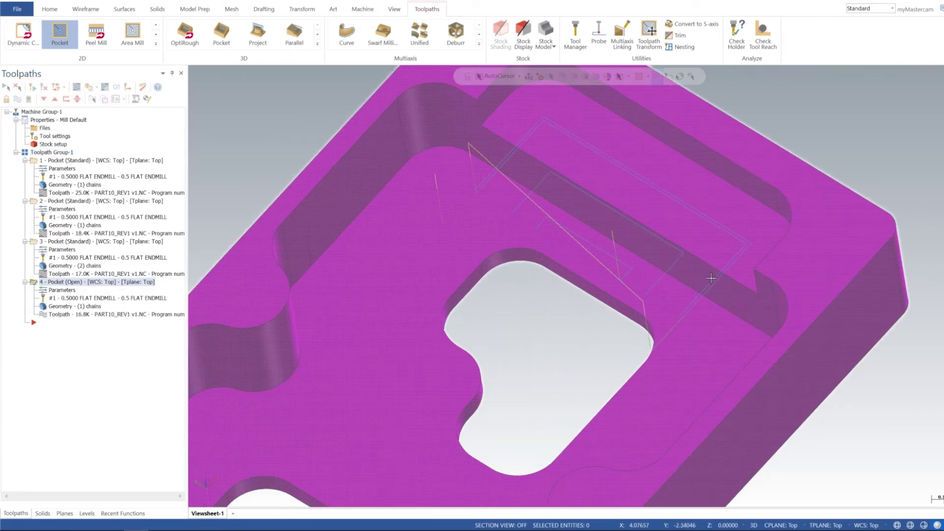
scroll(710, 278, "down", 3)
middle_click_drag(710, 277, 612, 215)
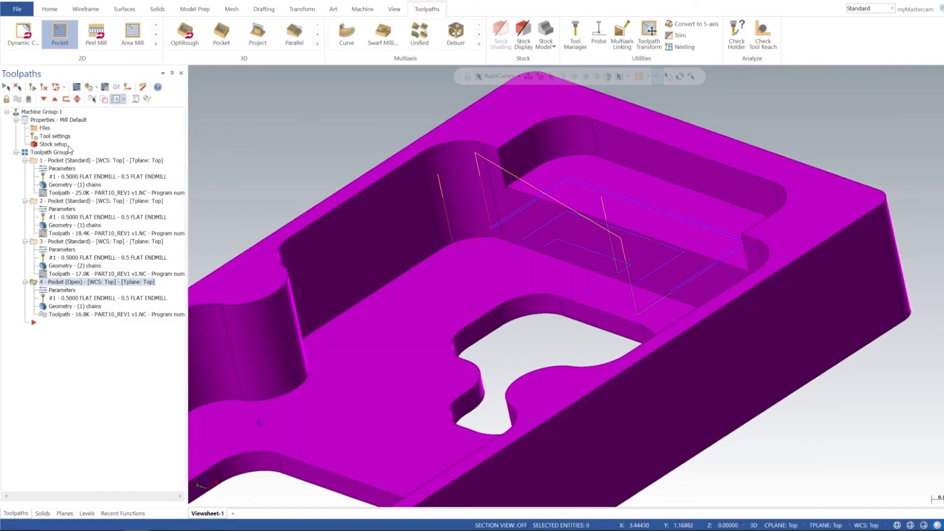
Step: Open all four pocket operations in the Verify simulation and show the stock block in isometric view
left_click(64, 153)
left_click(88, 87)
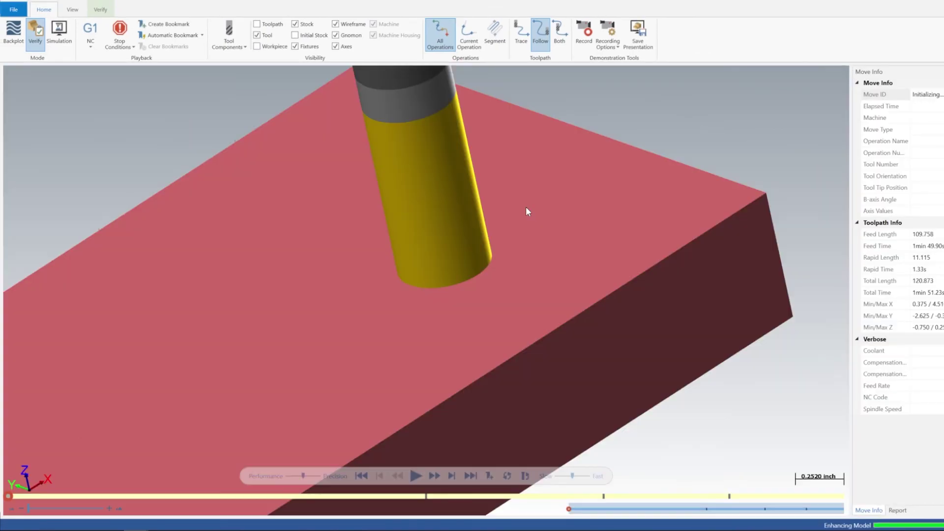
middle_click_drag(526, 206, 510, 254)
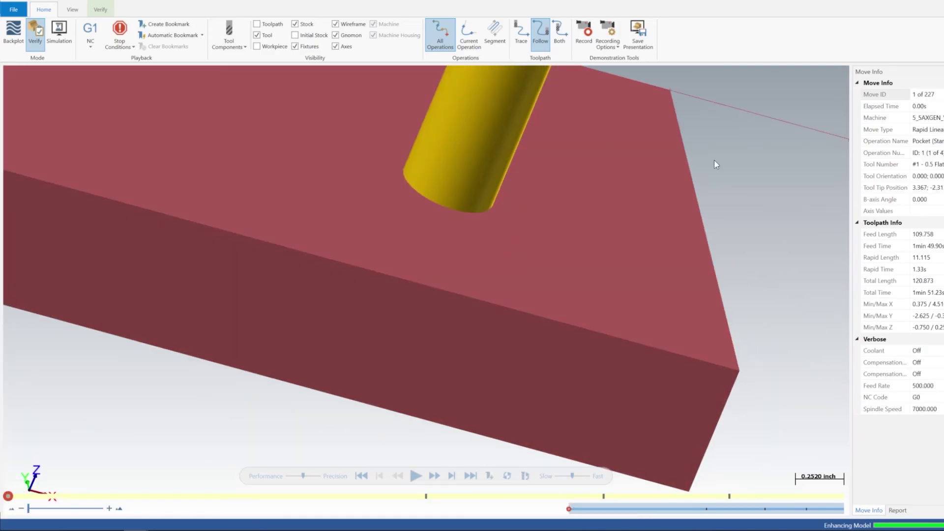
right_click(754, 248)
left_click(765, 254)
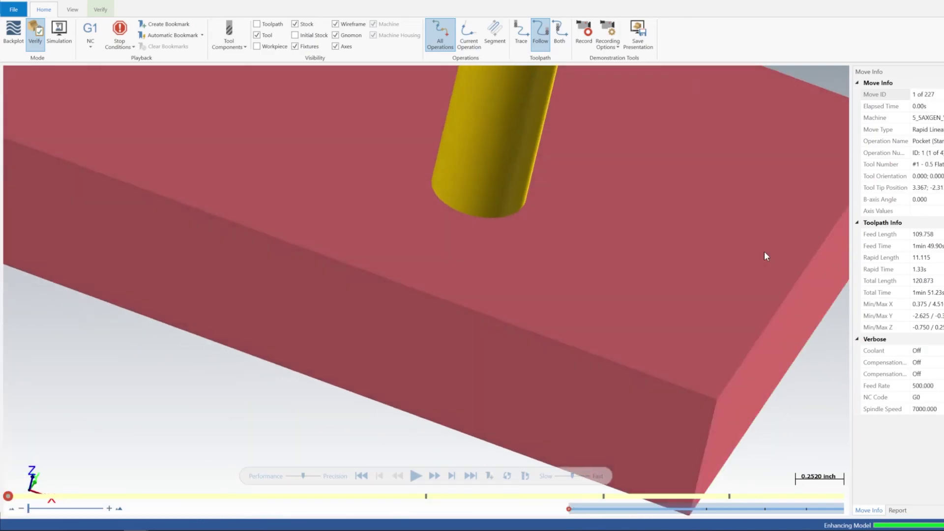
scroll(685, 241, "down", 5)
scroll(686, 224, "up", 3)
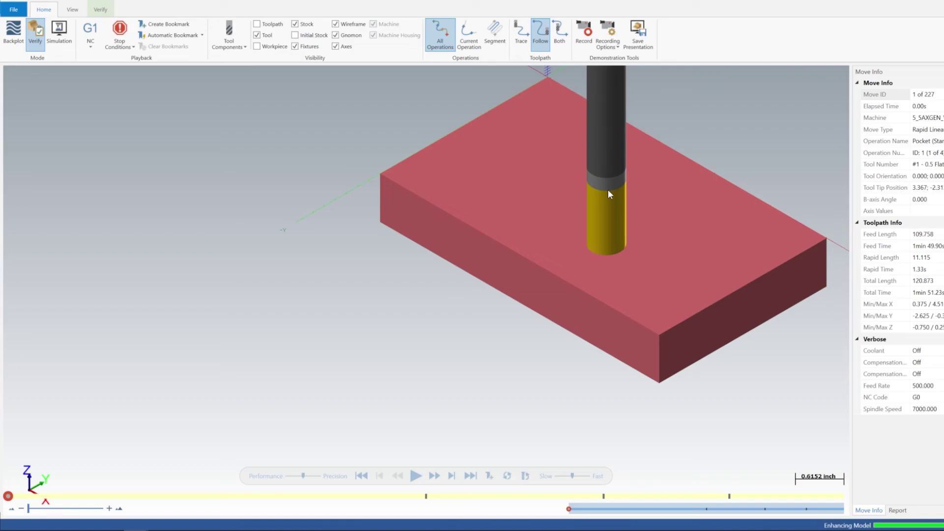
middle_click_drag(560, 202, 484, 226)
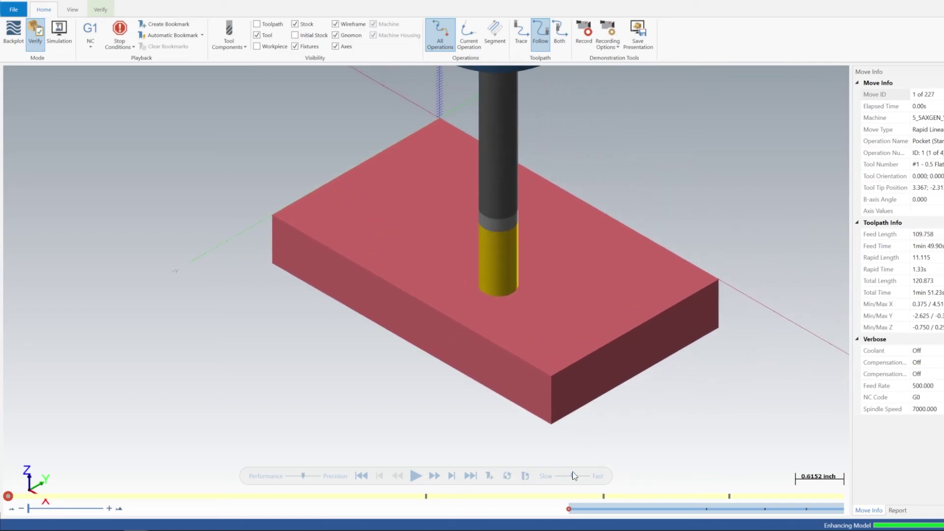
Step: Run the verification at reduced speed and precision to the end and examine the machined pockets, openings and shelf
left_click_drag(571, 476, 557, 475)
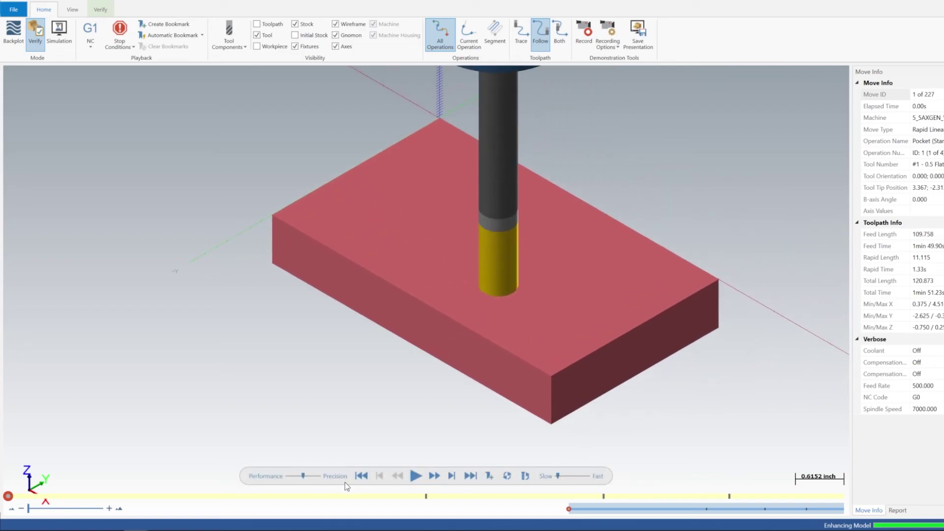
left_click_drag(288, 477, 294, 476)
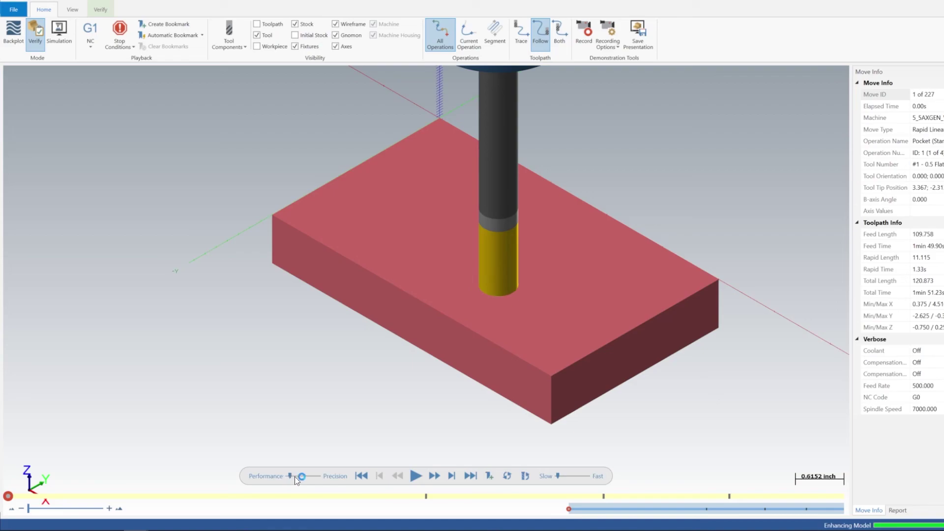
left_click(414, 477)
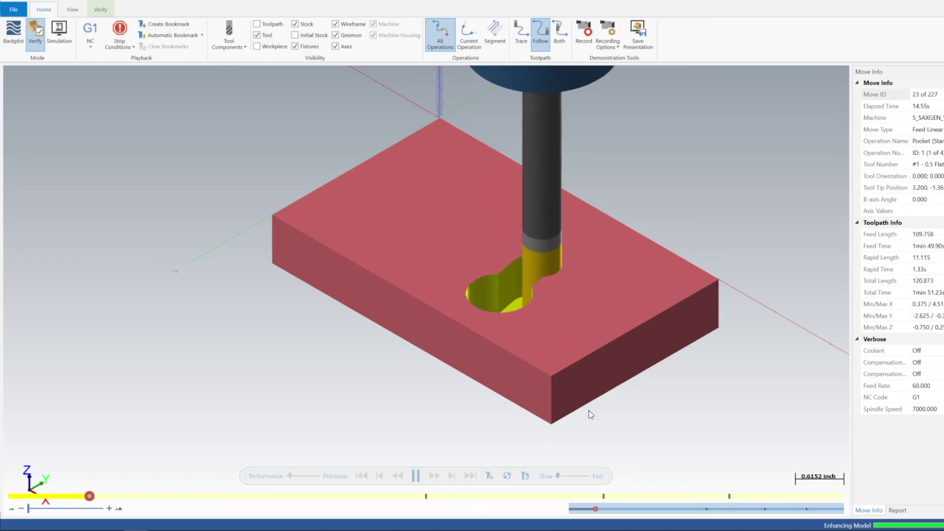
left_click_drag(558, 475, 562, 476)
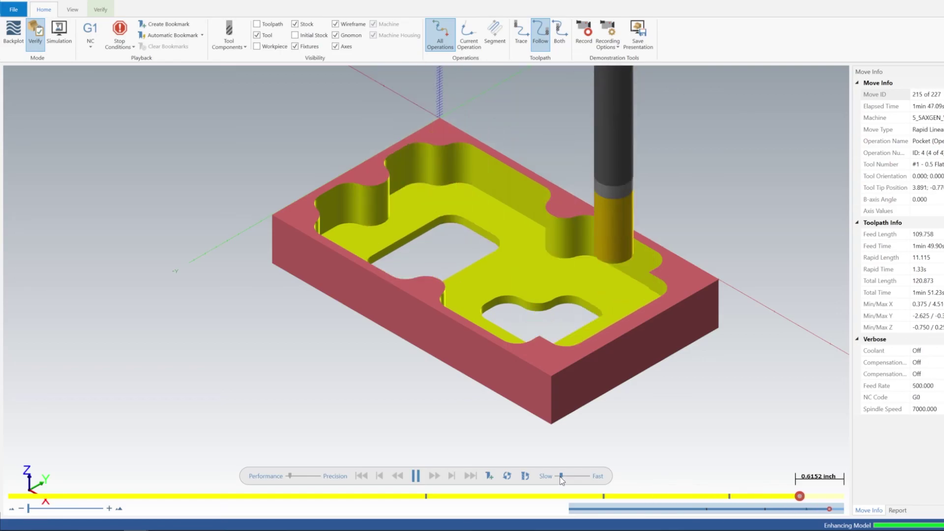
middle_click_drag(520, 259, 571, 319)
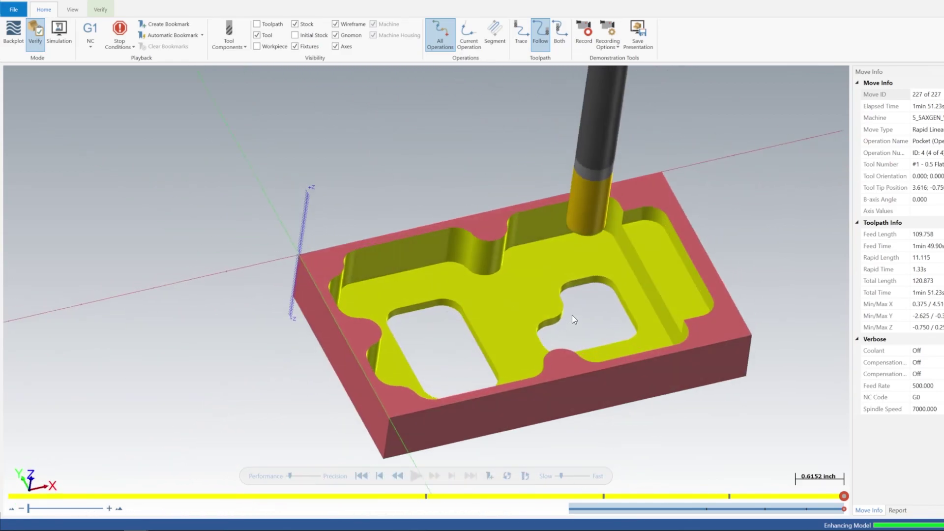
middle_click_drag(535, 363, 497, 368)
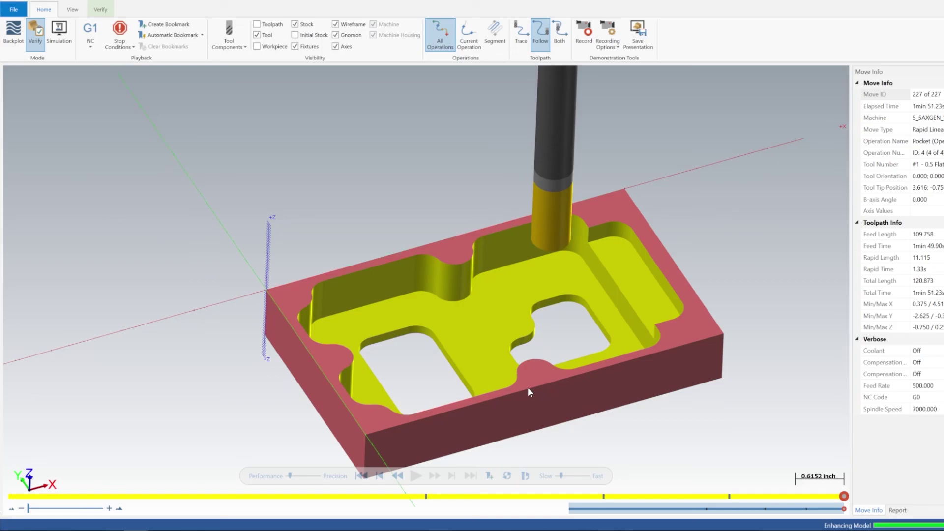
middle_click_drag(531, 375, 537, 410)
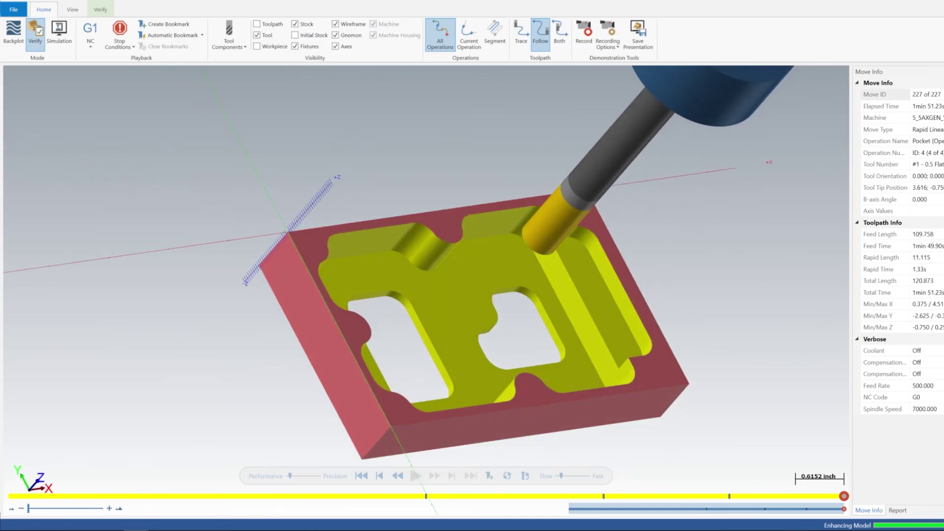